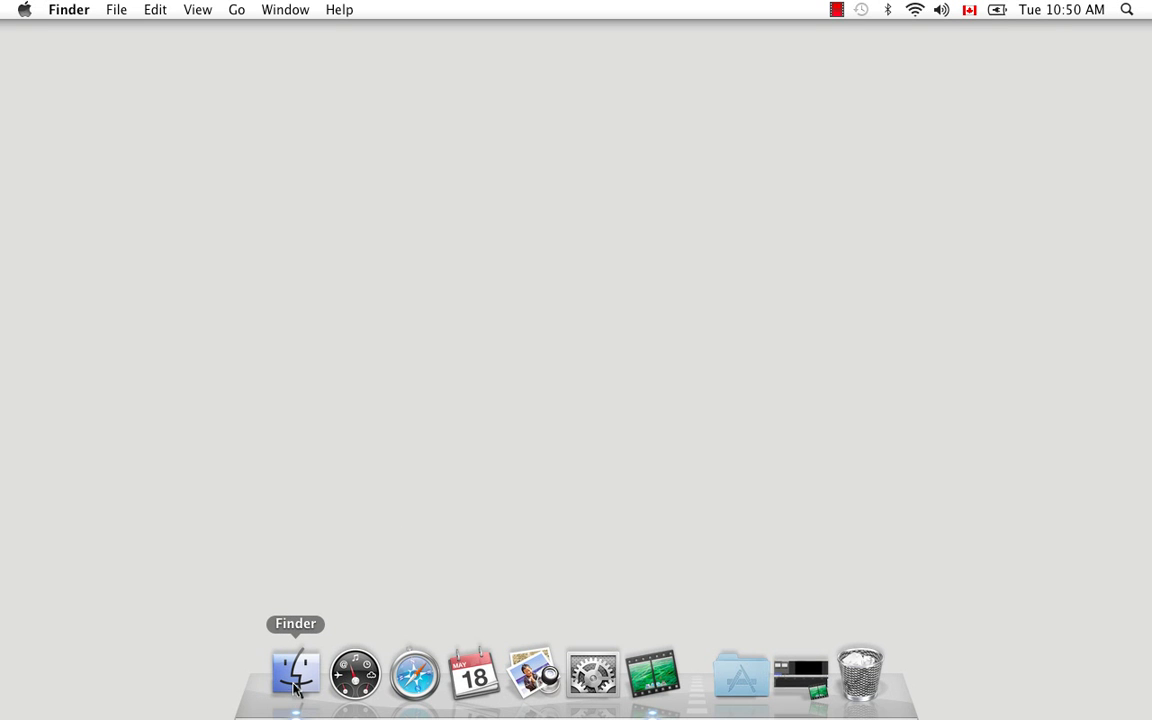
# - Launch AnimatePro from Finder via Applications > Toon Boom Animate Pro 2
pyautogui.click(296, 676)
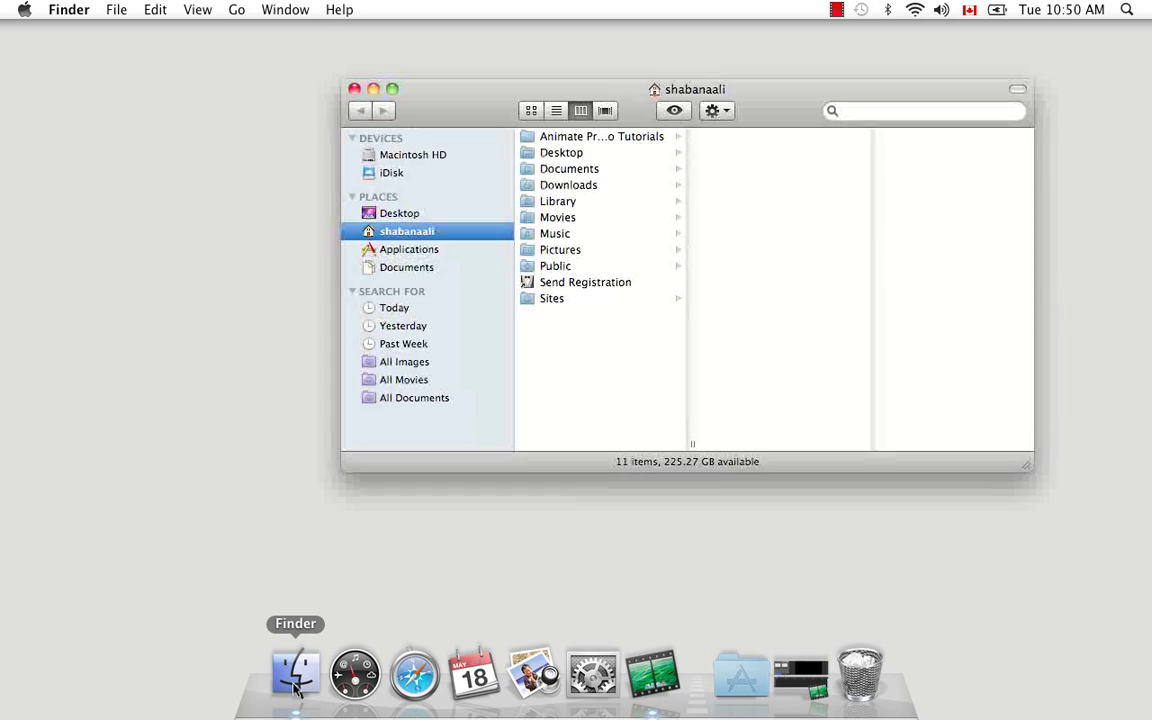
pyautogui.click(418, 249)
pyautogui.moveTo(696, 205); pyautogui.dragTo(696, 369)
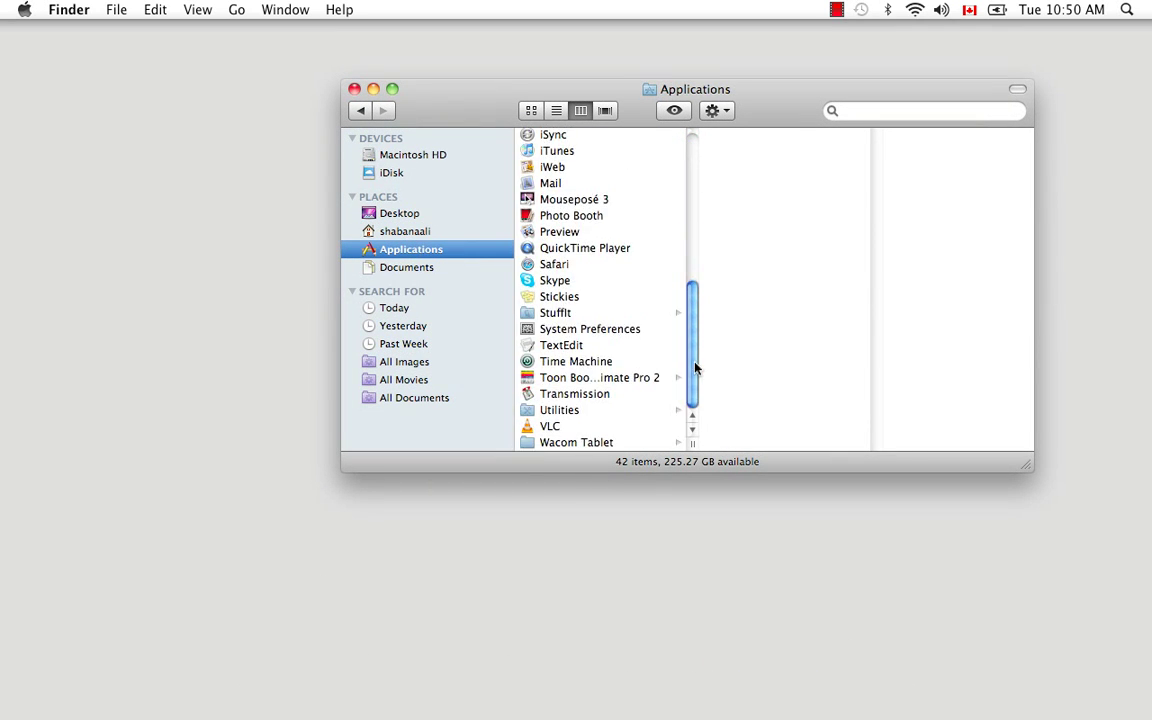
pyautogui.click(630, 379)
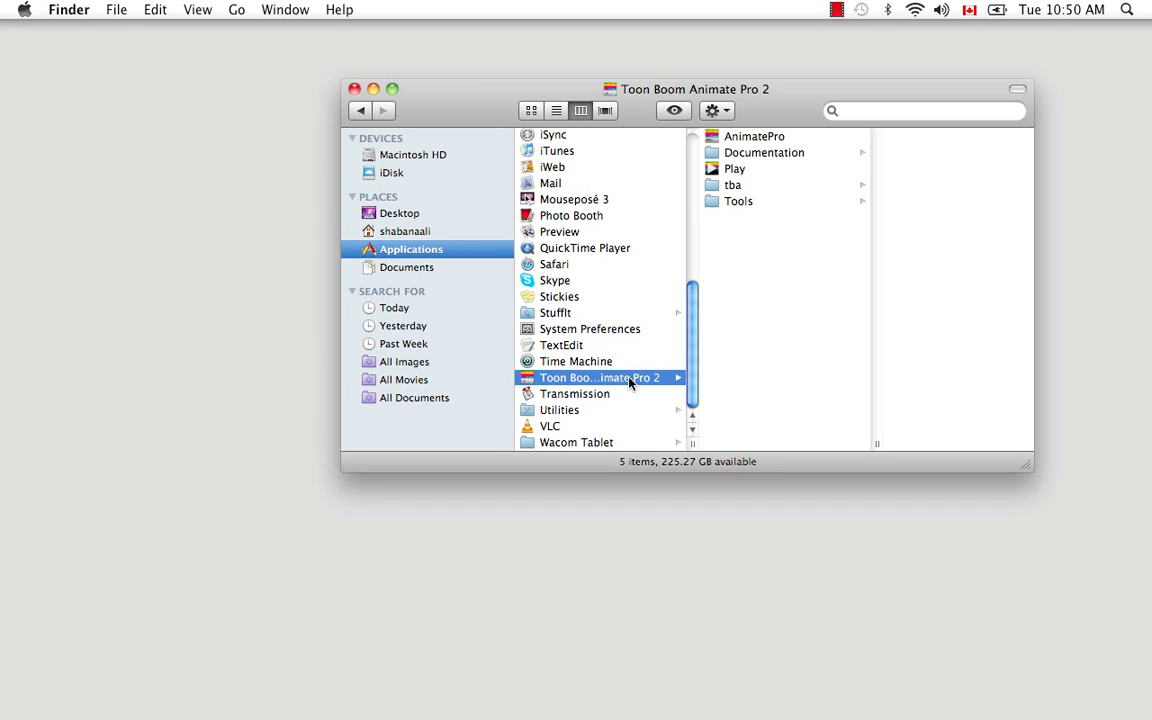
pyautogui.doubleClick(712, 140)
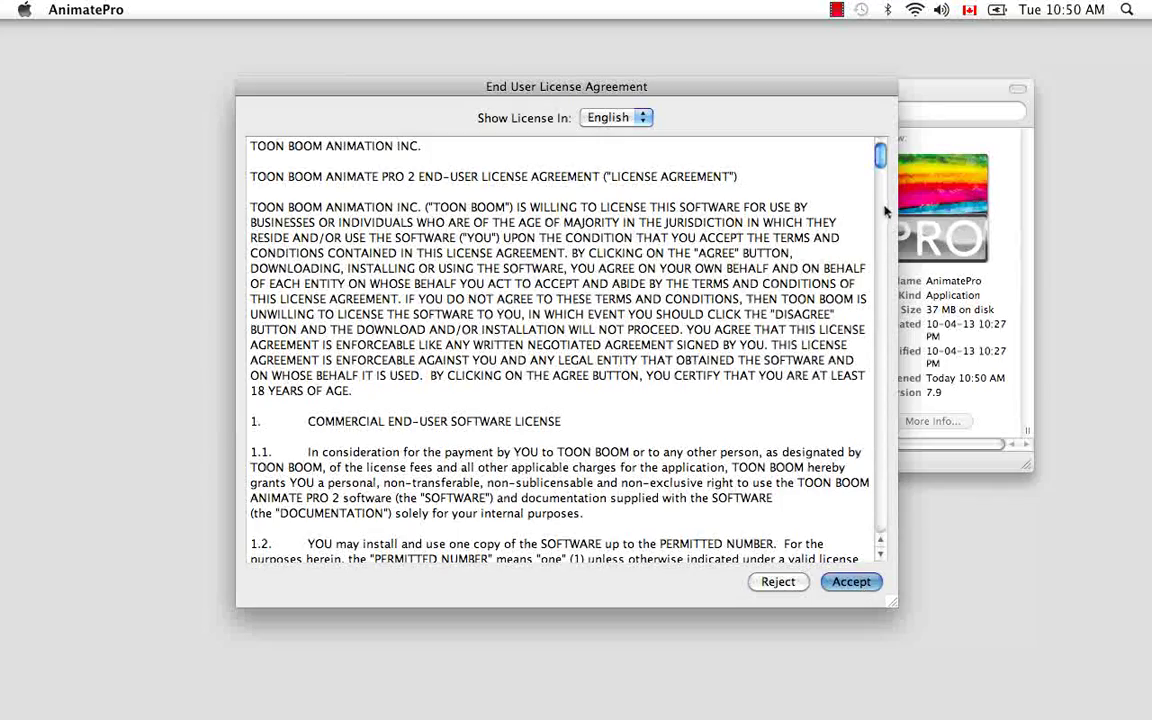
# - Scroll through the End User License Agreement and accept it
pyautogui.moveTo(880, 156); pyautogui.dragTo(879, 524)
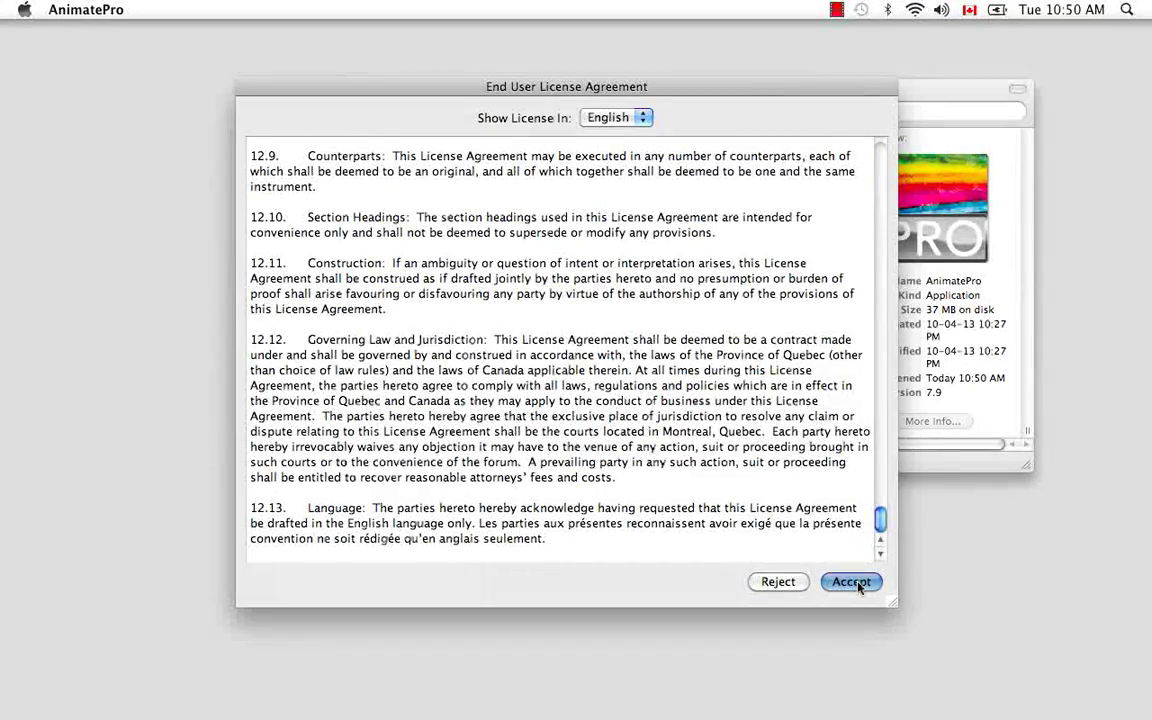
pyautogui.click(851, 582)
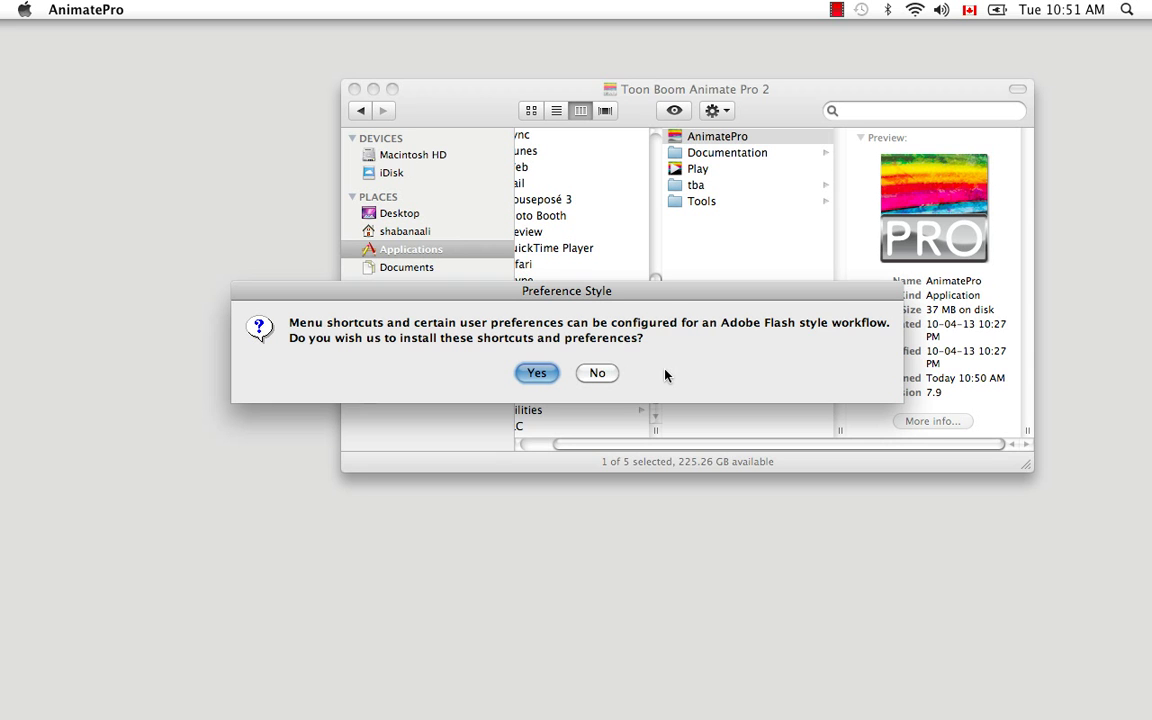
# - Install the Adobe Flash-style shortcuts, disable the startup tips dialog and close it
pyautogui.click(549, 379)
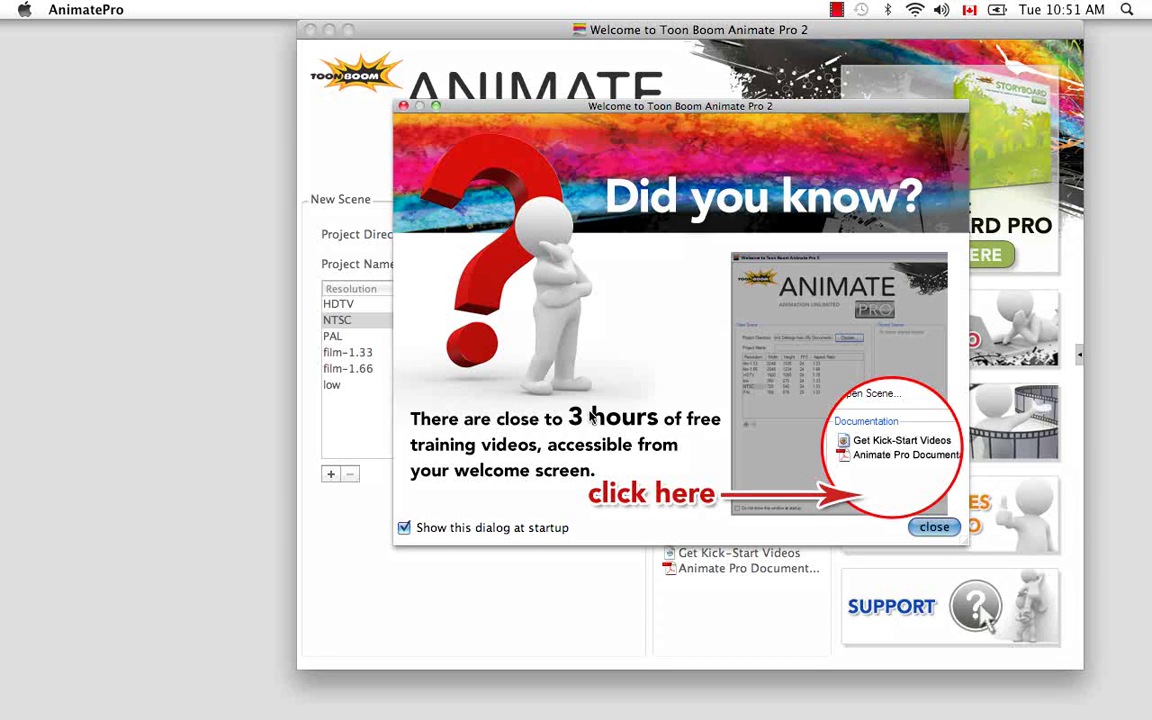
pyautogui.click(404, 529)
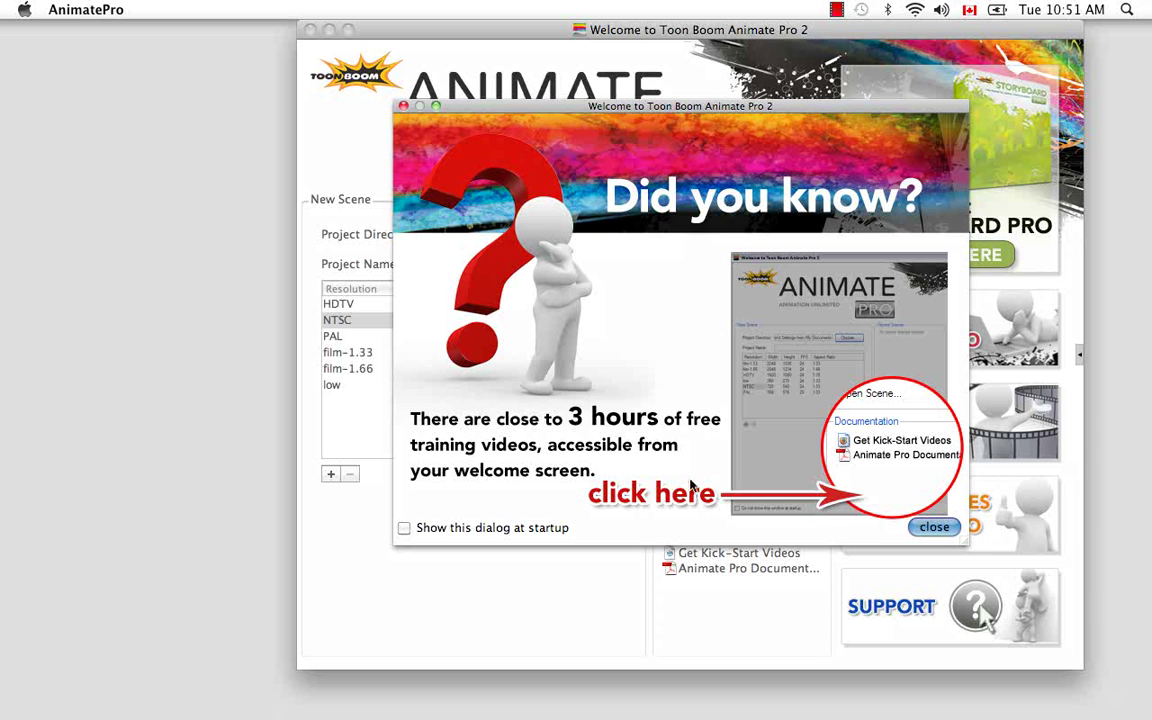
pyautogui.click(924, 529)
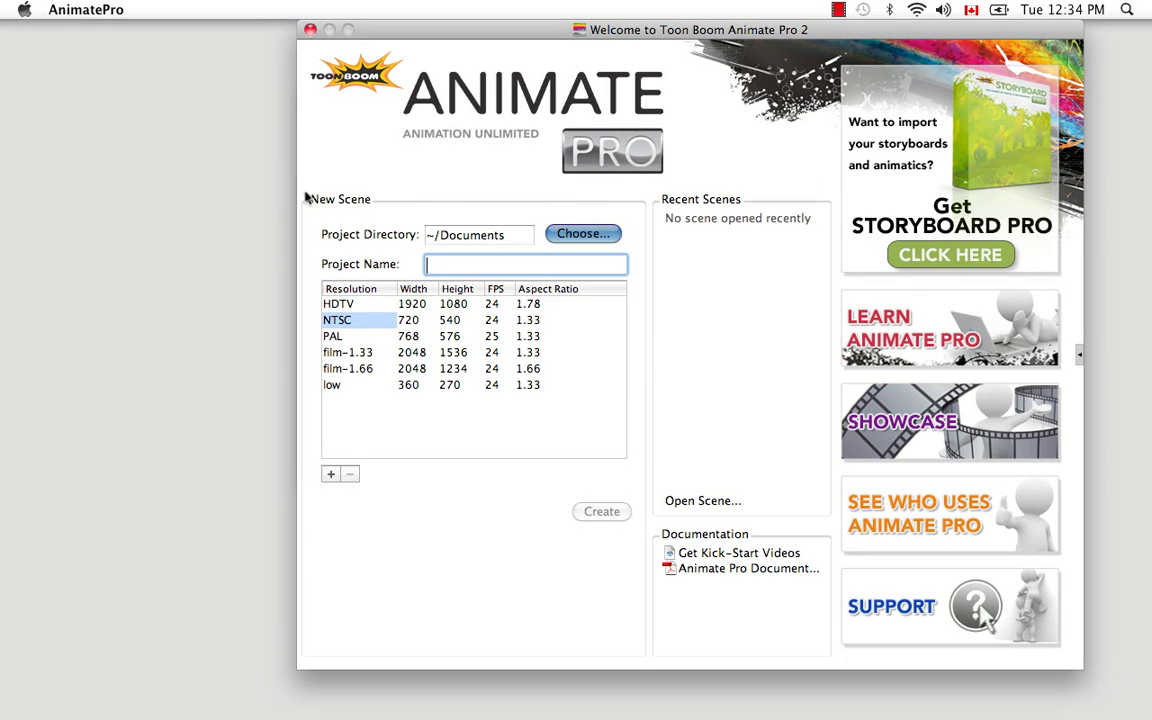
# - Make a new folder named Animation in the home folder and choose ~/Animation as project directory
pyautogui.click(585, 235)
pyautogui.click(510, 217)
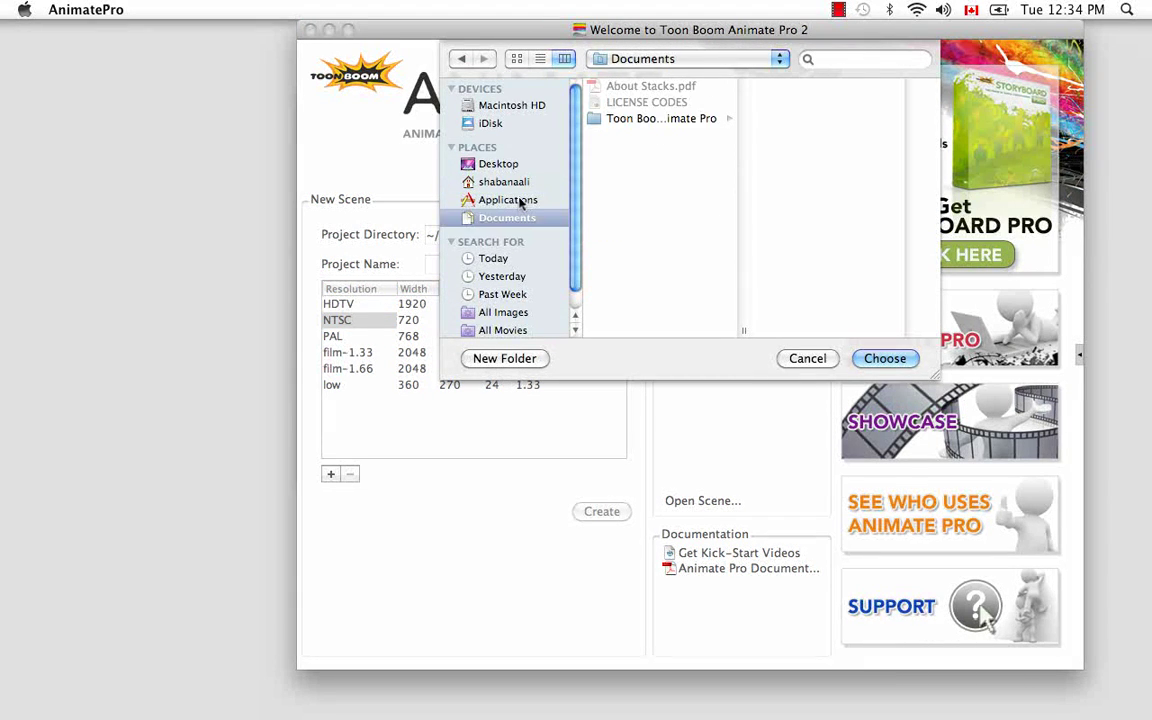
pyautogui.click(519, 203)
pyautogui.click(514, 184)
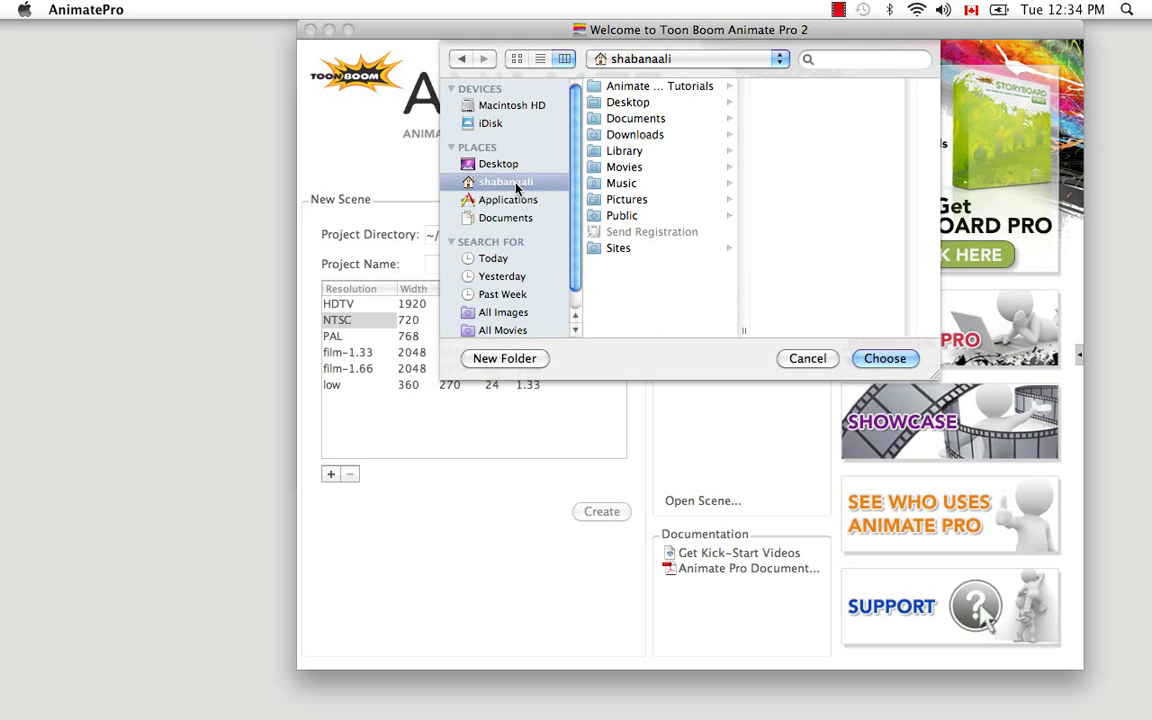
pyautogui.click(537, 362)
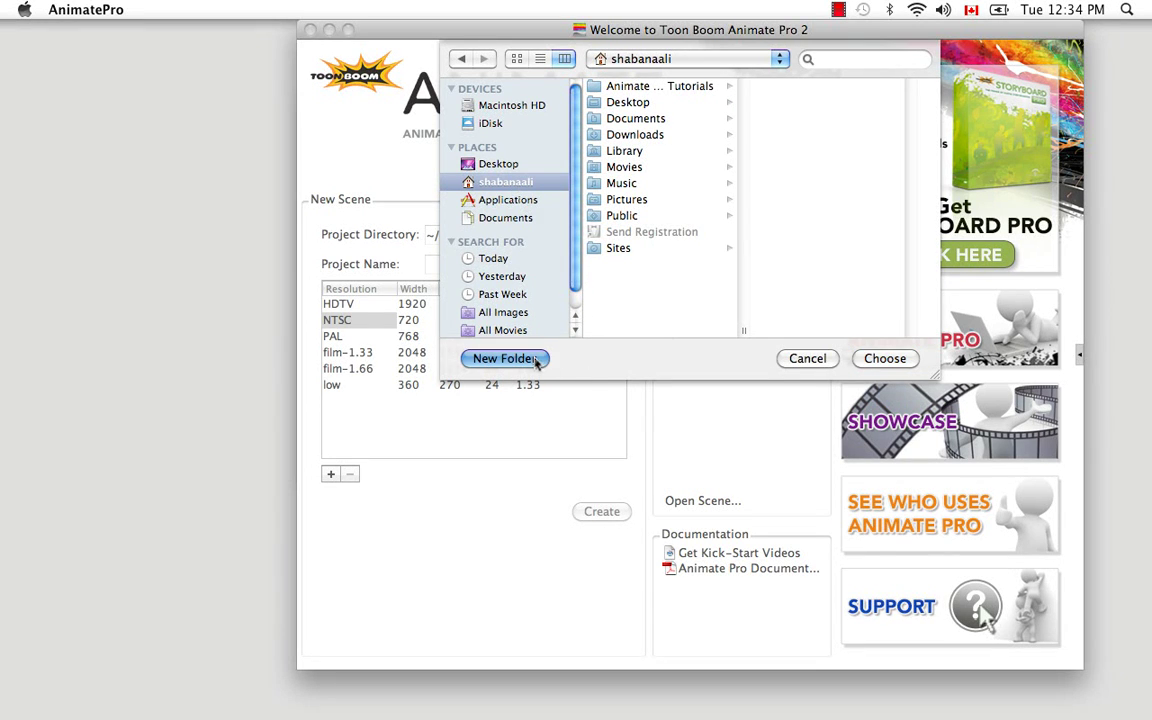
pyautogui.press('BackSpace')
pyautogui.write('Animation')
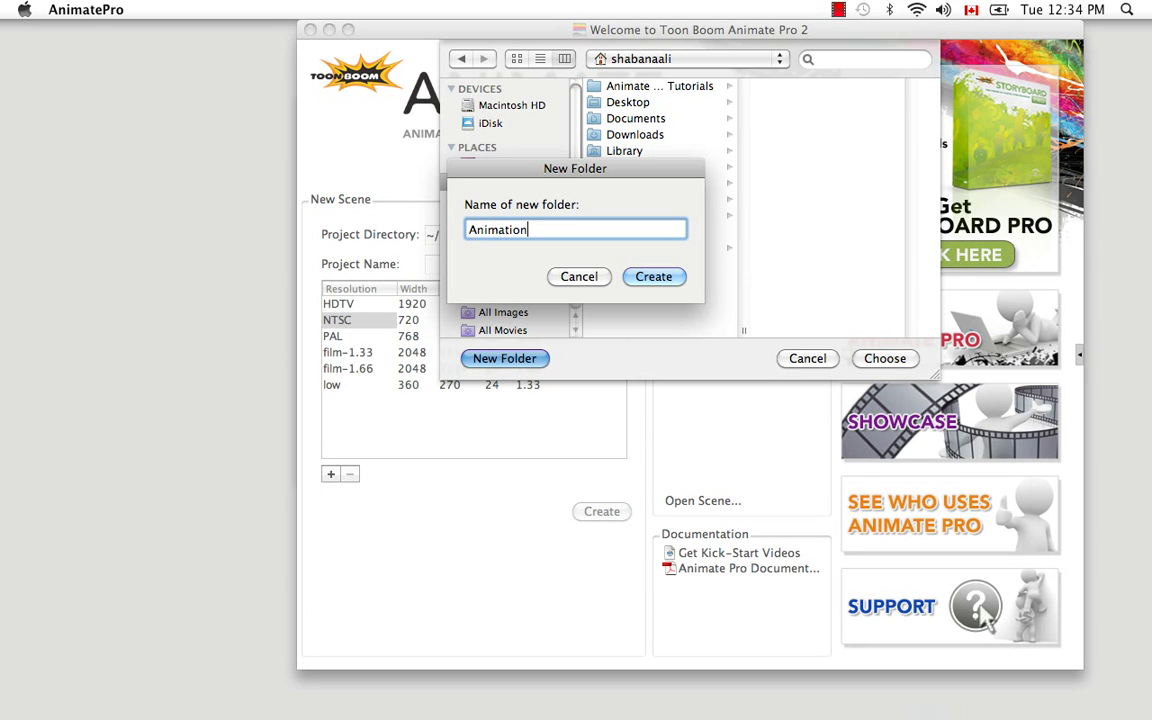
pyautogui.click(676, 278)
pyautogui.click(866, 360)
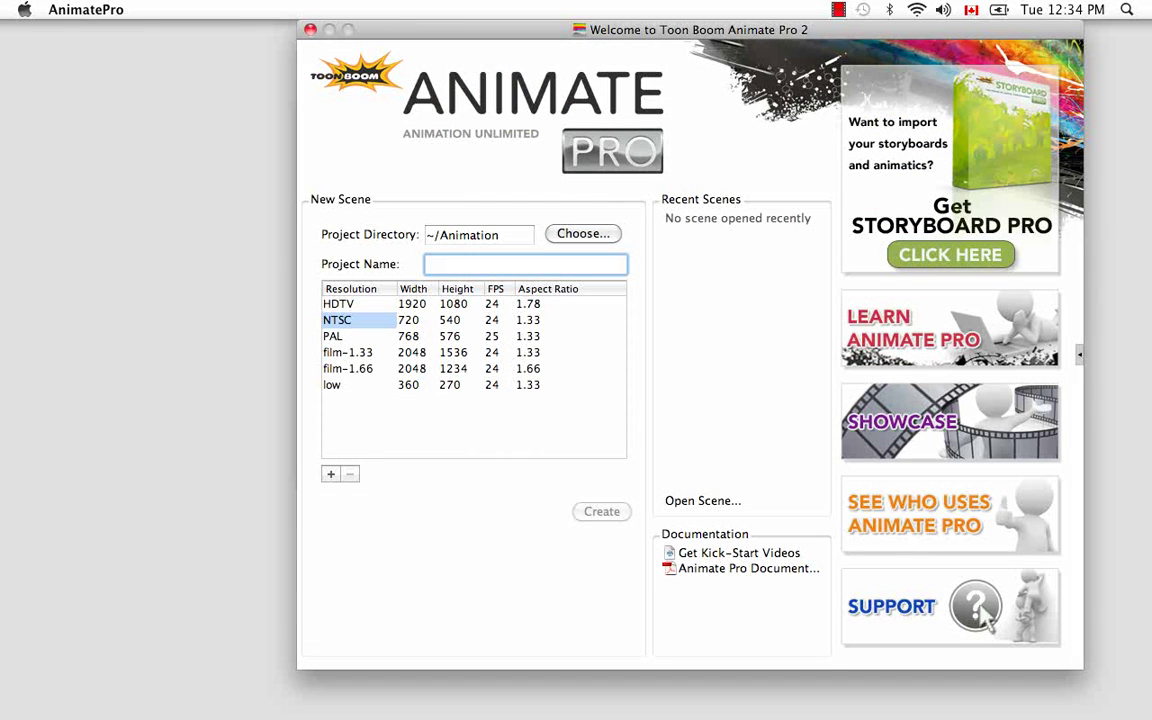
# - Enter CreatingAProject as the project name and select the low resolution
pyautogui.write('CreatingAProject')
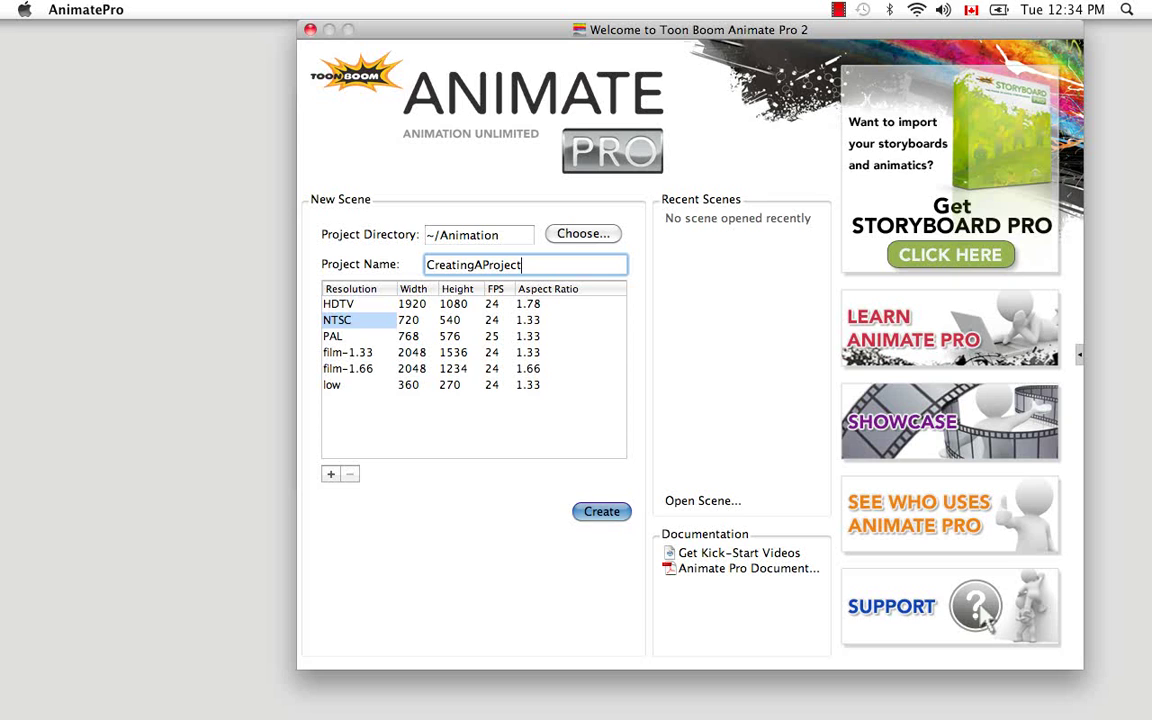
pyautogui.click(576, 386)
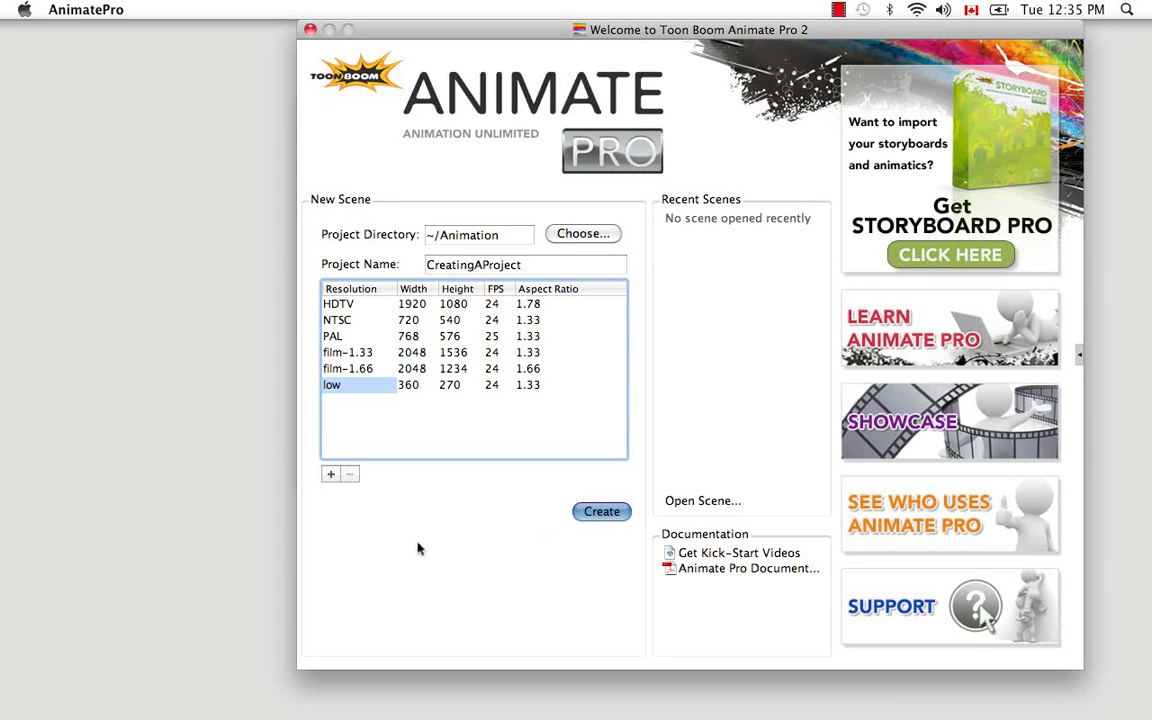
# - Add a new custom resolution preset named MyResolution
pyautogui.click(331, 476)
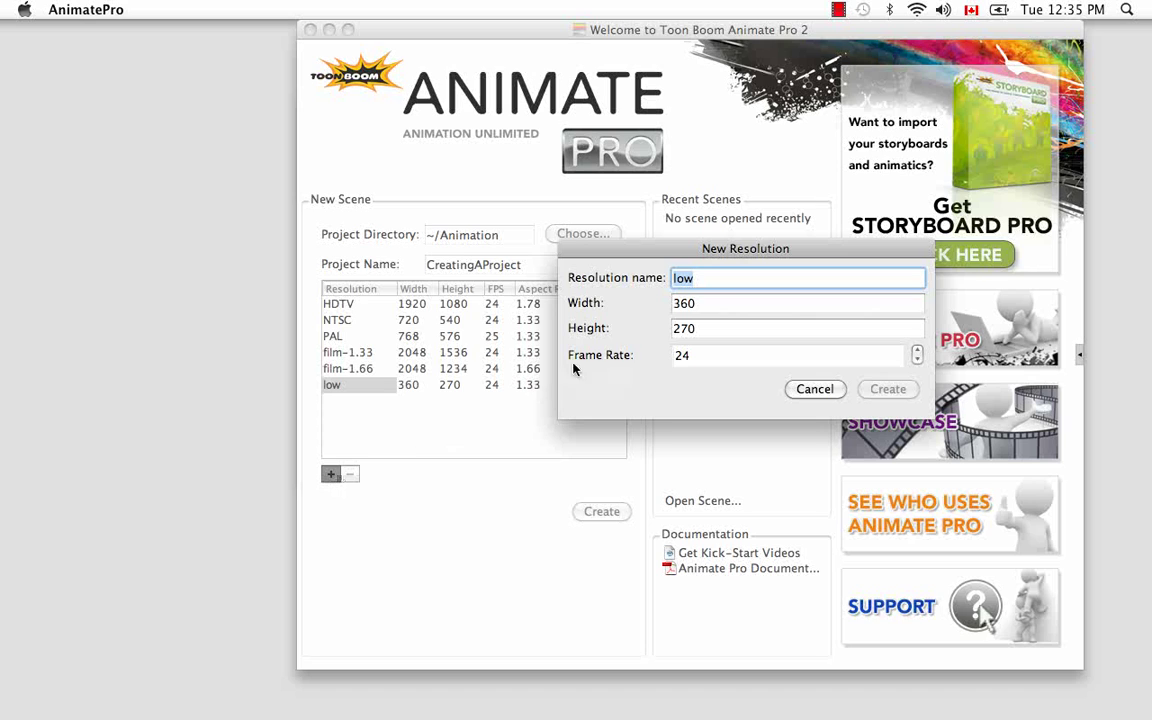
pyautogui.press('BackSpace')
pyautogui.write('MY')
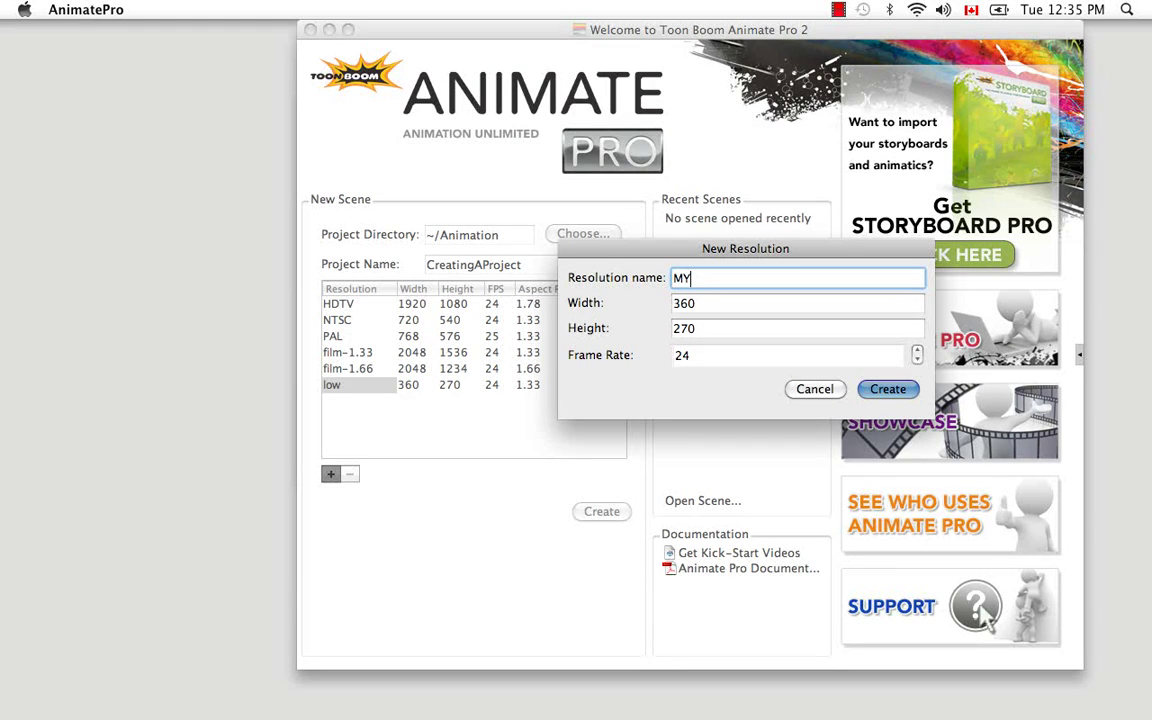
pyautogui.press('BackSpace')
pyautogui.write('yResolutio')
pyautogui.press('BackSpace')
pyautogui.write('on')
# - Give MyResolution width 600, height 600 and 15 fps, then create it
pyautogui.press('Tab')
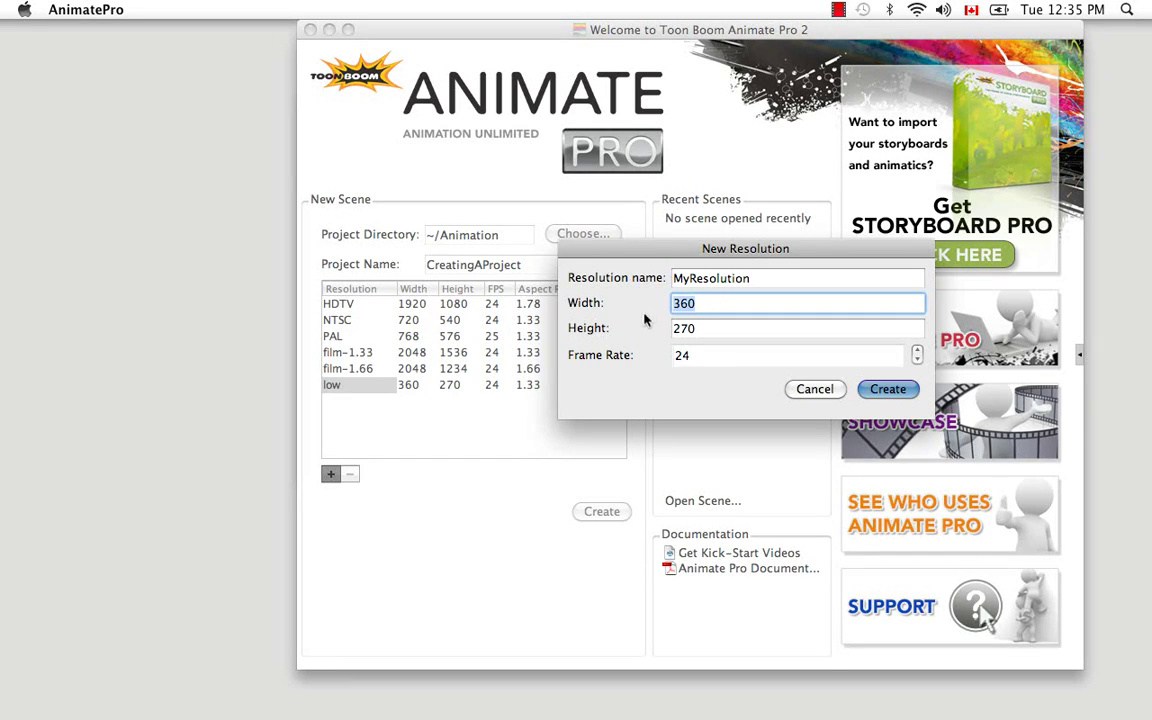
pyautogui.press('BackSpace')
pyautogui.write('600')
pyautogui.press('Tab')
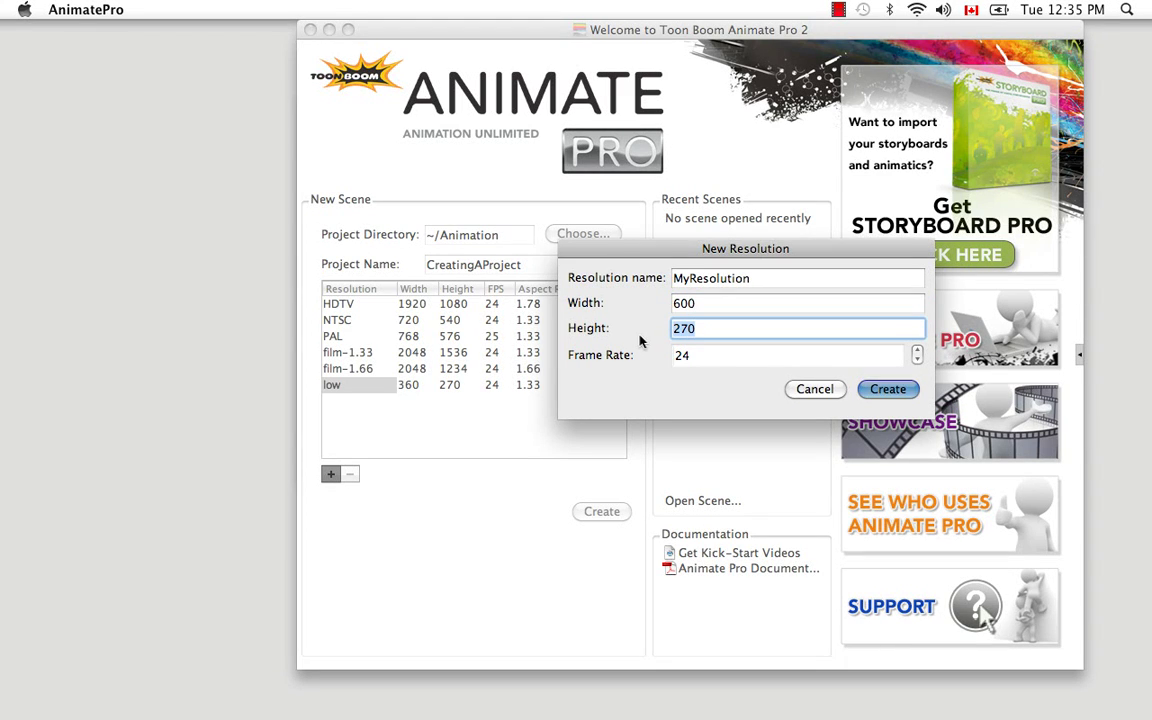
pyautogui.press('BackSpace')
pyautogui.write('600')
pyautogui.press('Tab')
pyautogui.press('BackSpace')
pyautogui.write('15')
pyautogui.click(890, 388)
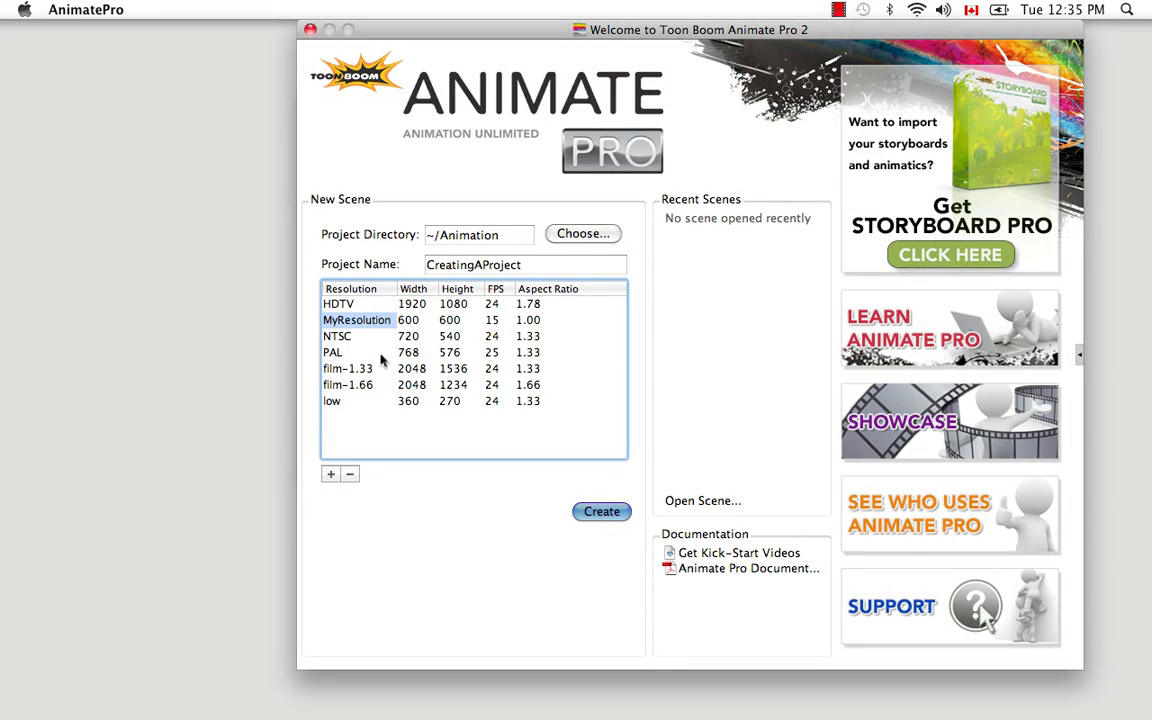
# - Delete the MyResolution preset using the minus button below the resolution list
pyautogui.click(350, 476)
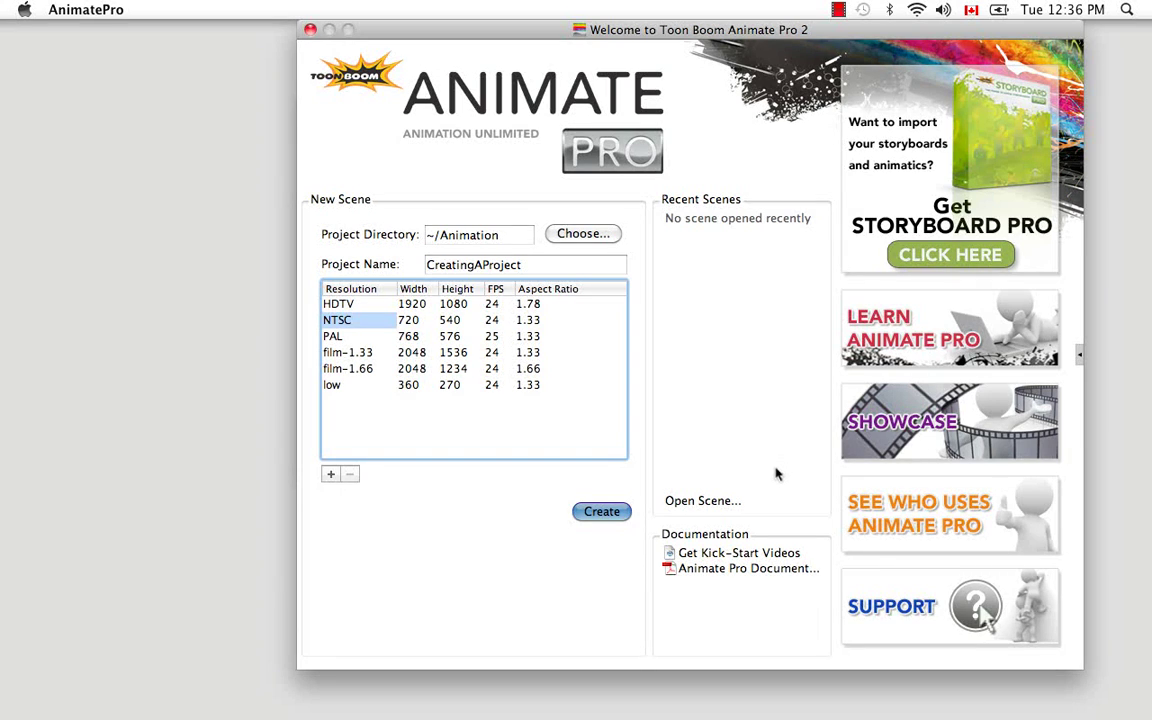
# - Browse to the tutorials' Rabbit_Colour.tbup scene file, then cancel without opening it
pyautogui.click(713, 508)
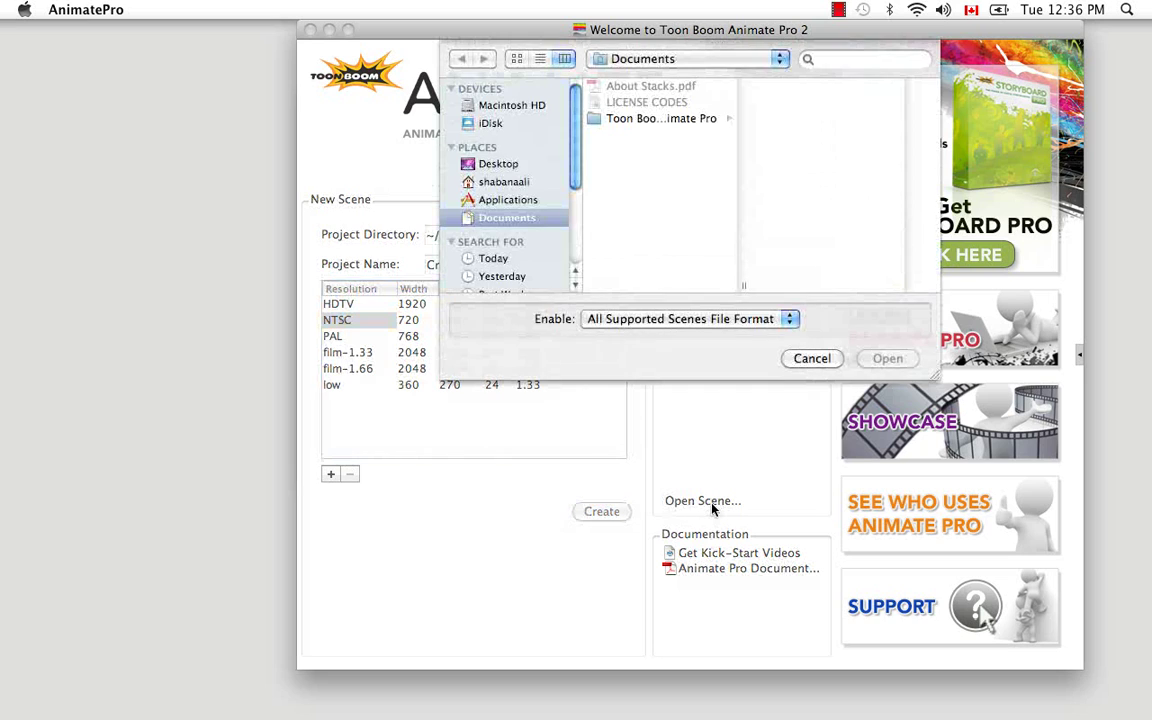
pyautogui.click(510, 182)
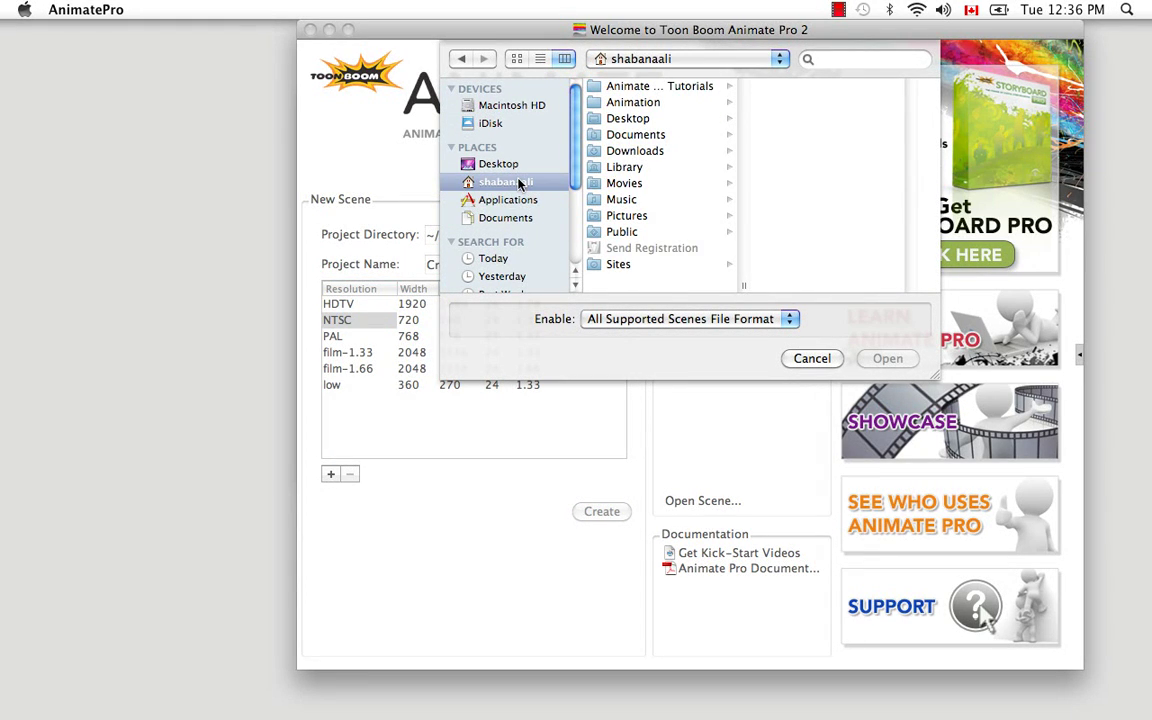
pyautogui.click(645, 88)
pyautogui.click(760, 185)
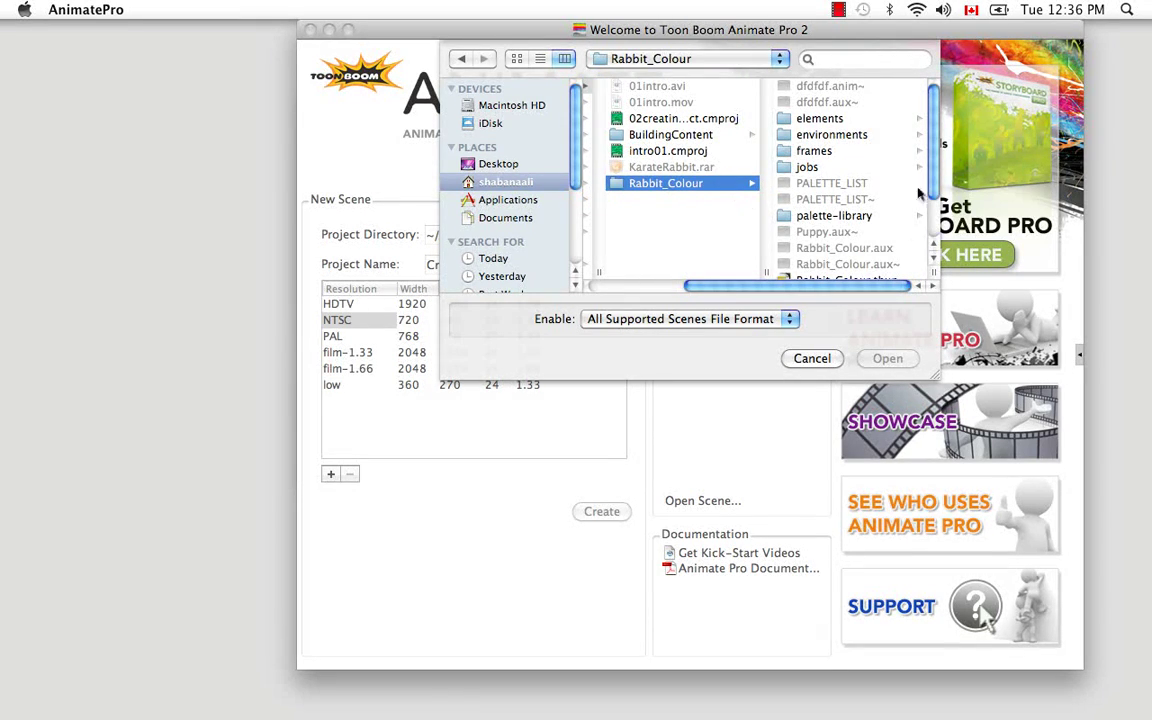
pyautogui.scroll(-3, 925, 215)
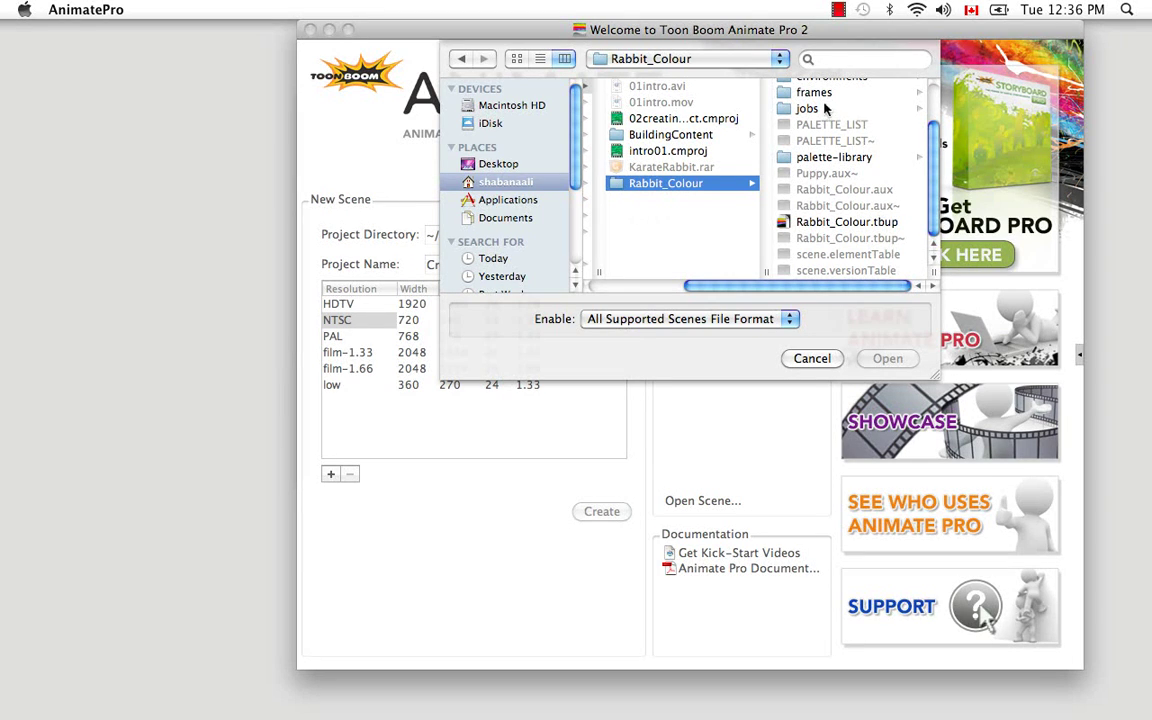
pyautogui.click(892, 224)
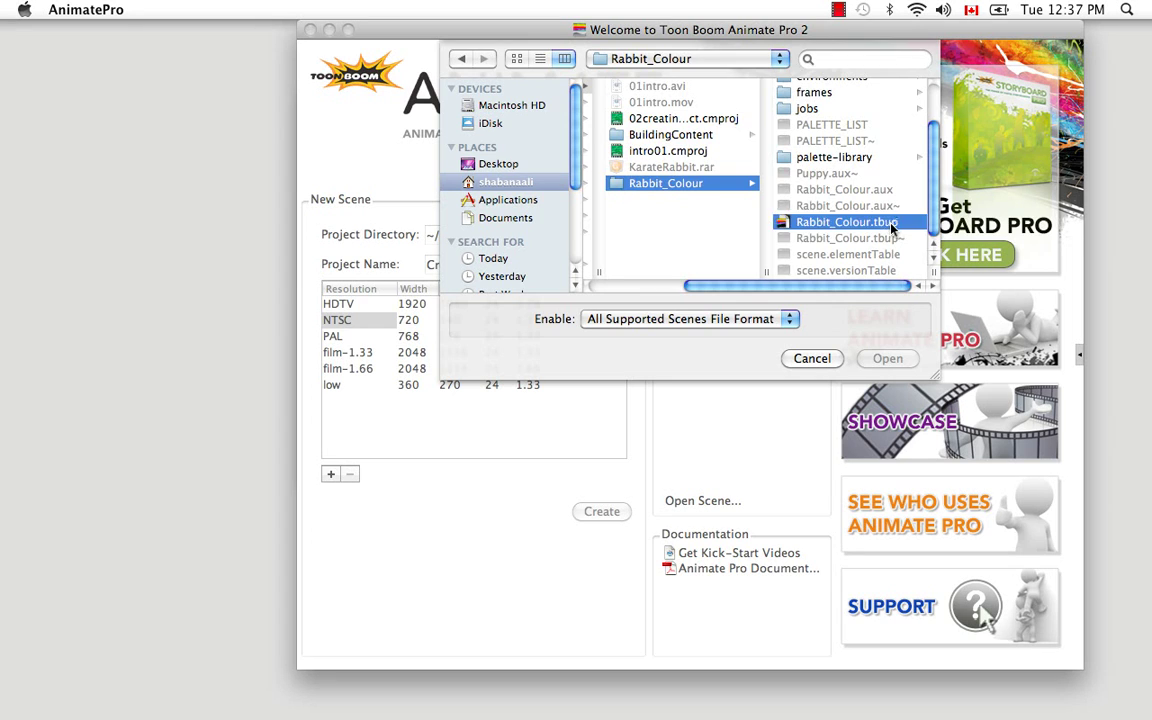
pyautogui.moveTo(743, 213)
pyautogui.mouseDown()
pyautogui.moveTo(741, 159)
pyautogui.moveTo(744, 213)
pyautogui.mouseUp()
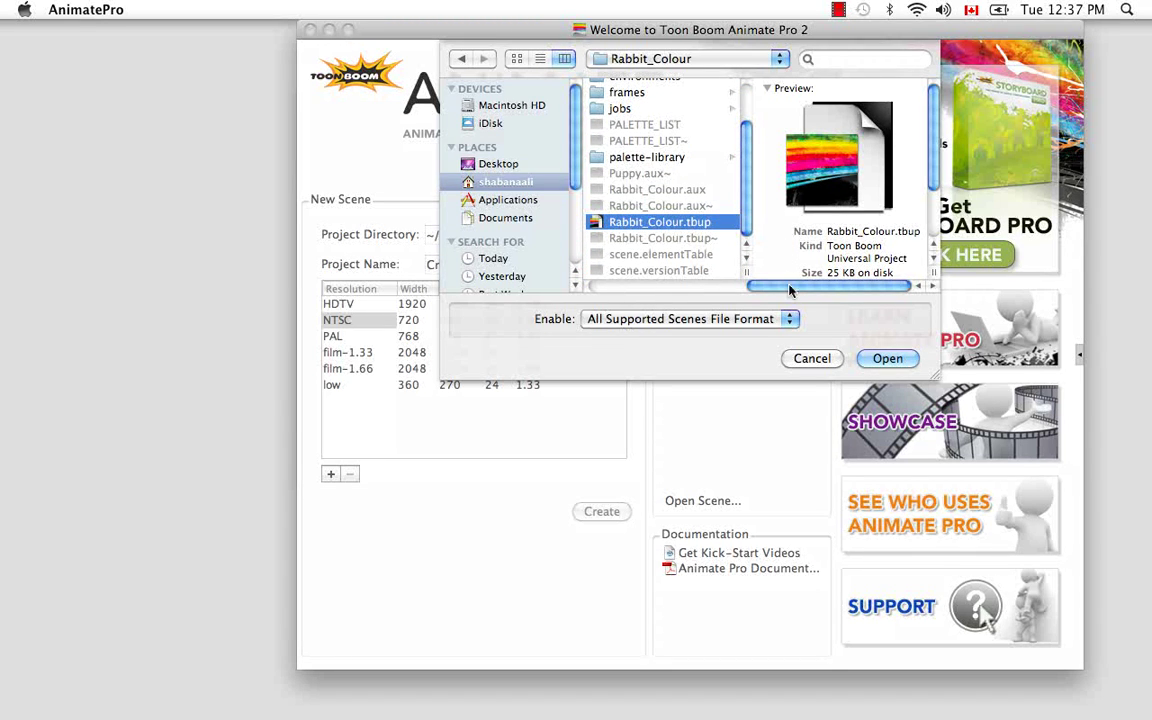
pyautogui.click(714, 286)
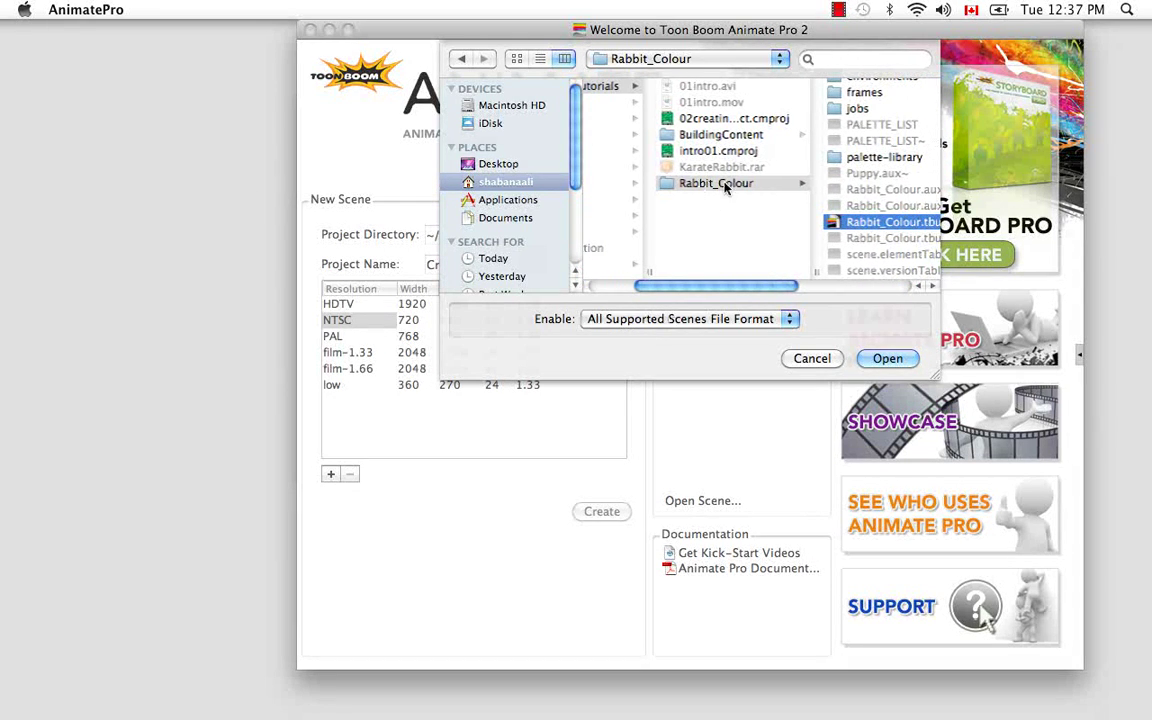
pyautogui.moveTo(731, 286); pyautogui.dragTo(756, 289)
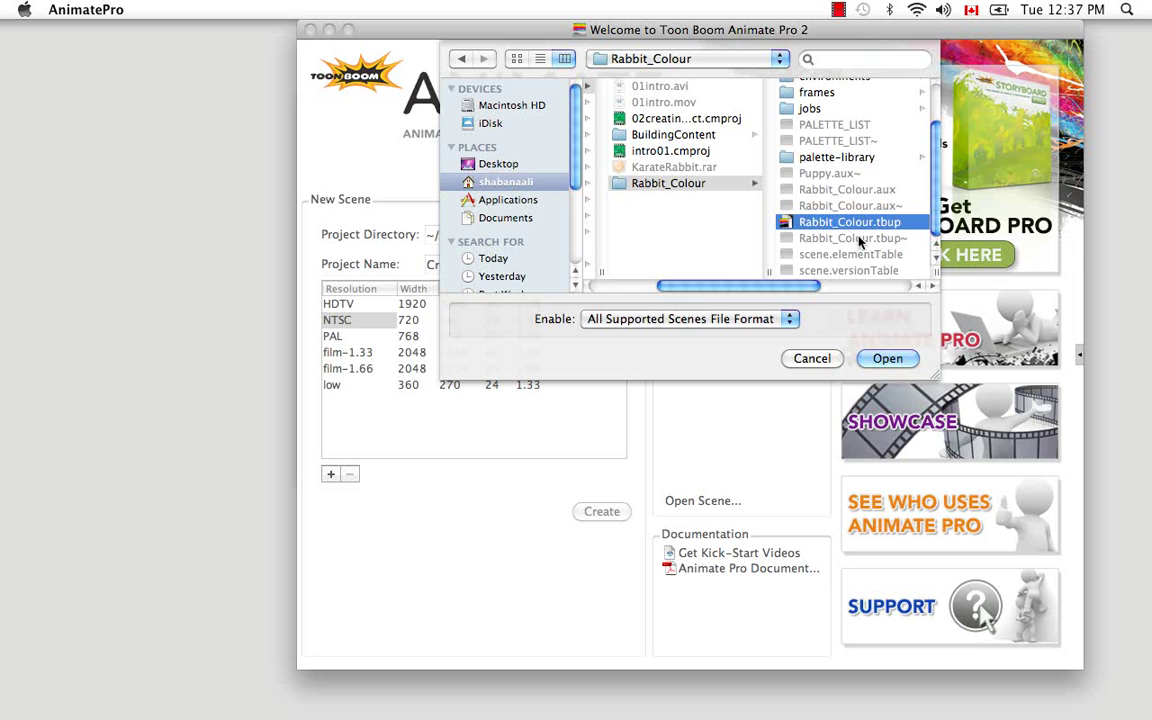
pyautogui.click(812, 358)
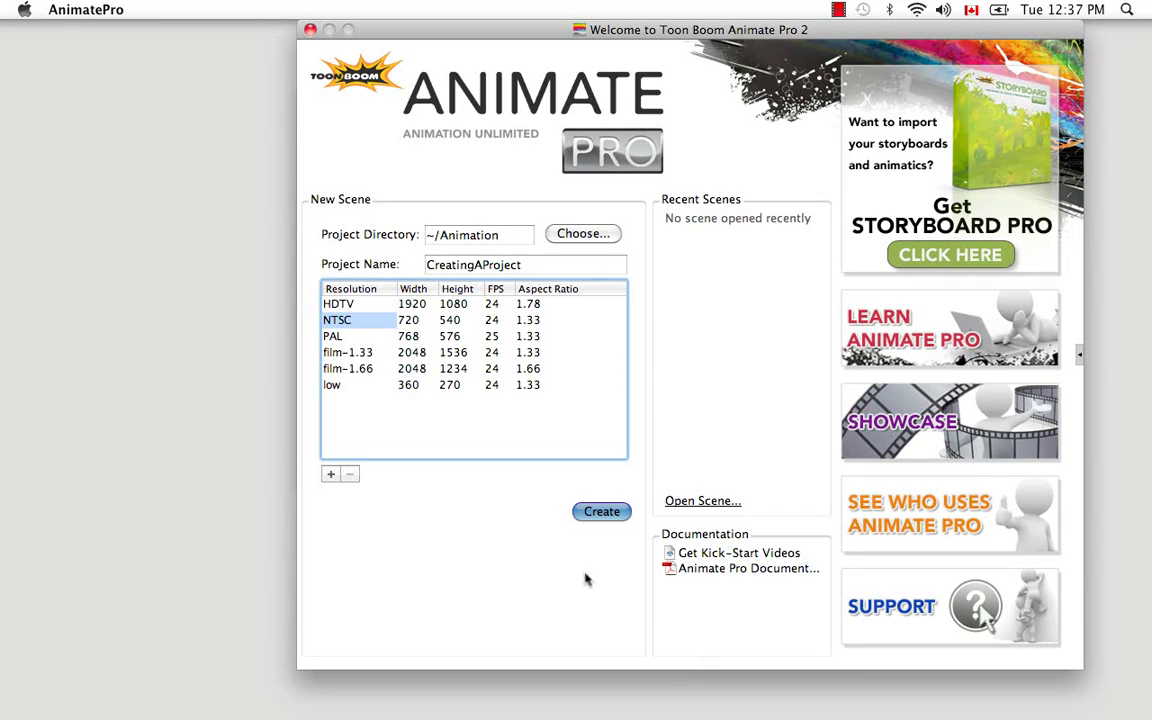
# - Create the CreatingAProject scene and open the Help menu
pyautogui.click(601, 514)
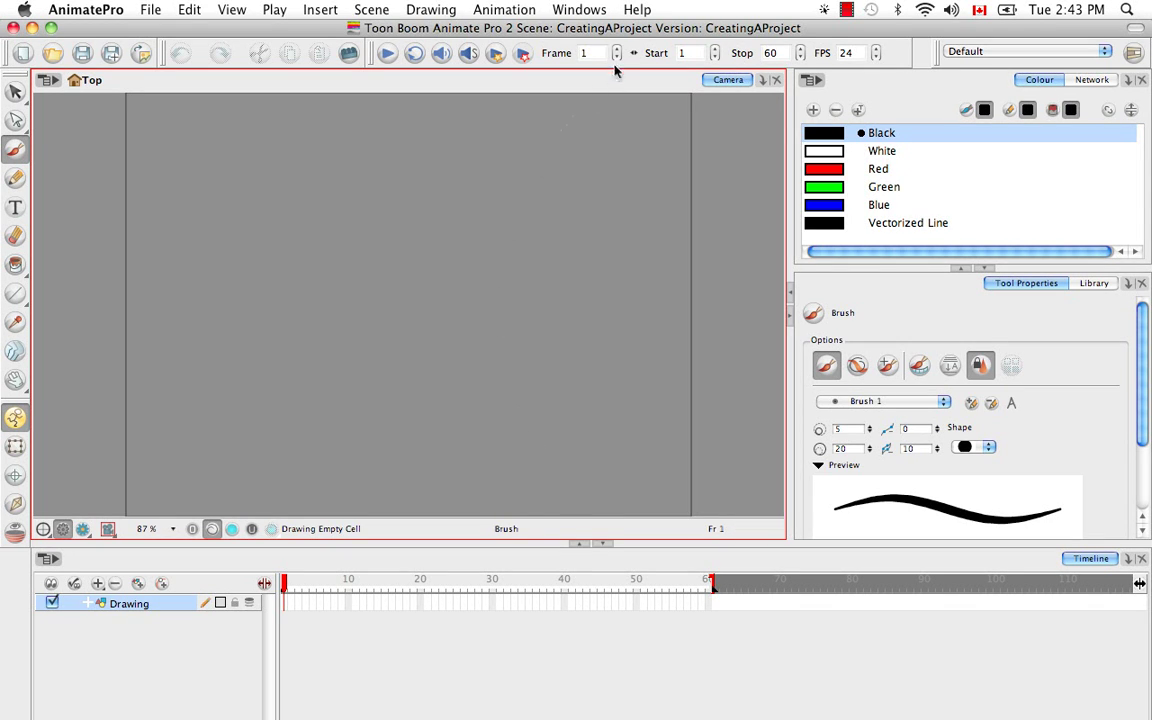
pyautogui.click(637, 10)
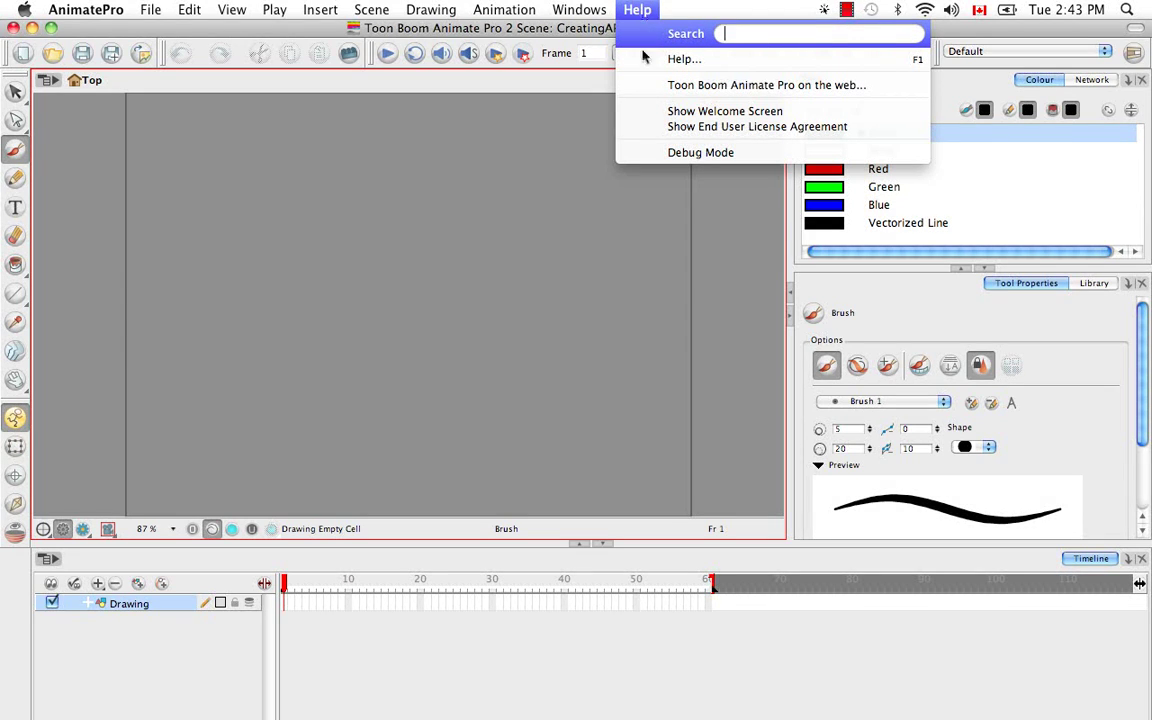
# - Open the help PDF portfolio in Adobe Reader and preview User_Guide.pdf
pyautogui.click(786, 67)
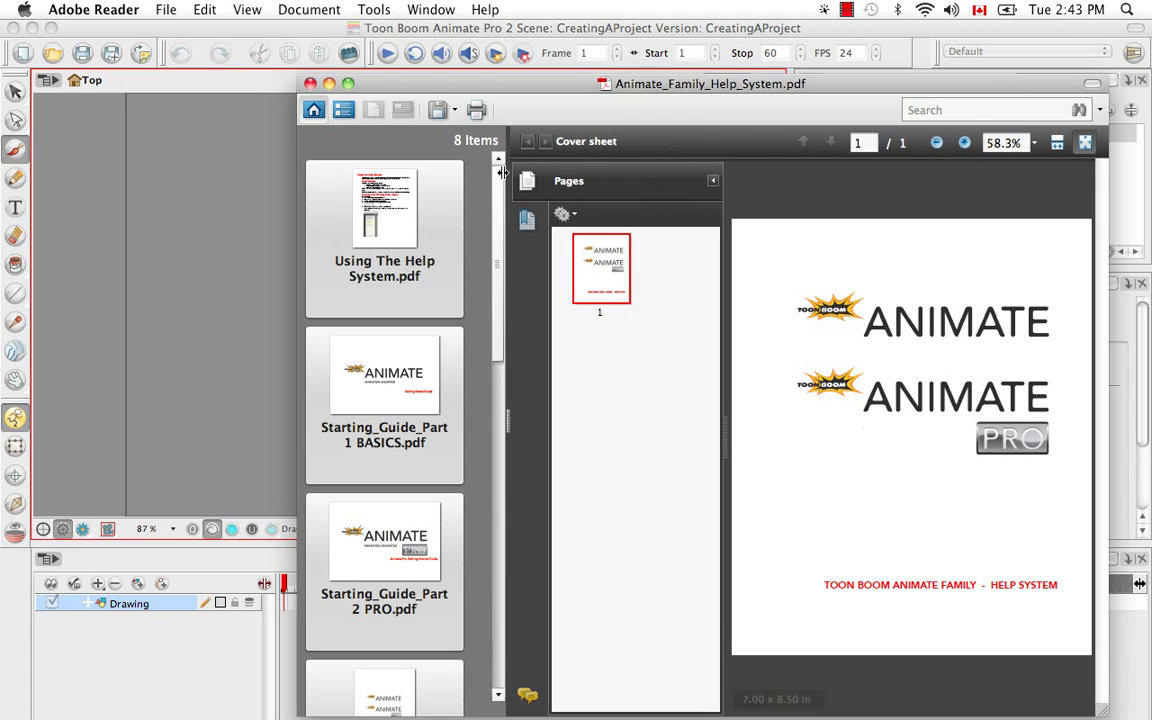
pyautogui.moveTo(461, 90); pyautogui.dragTo(387, 36)
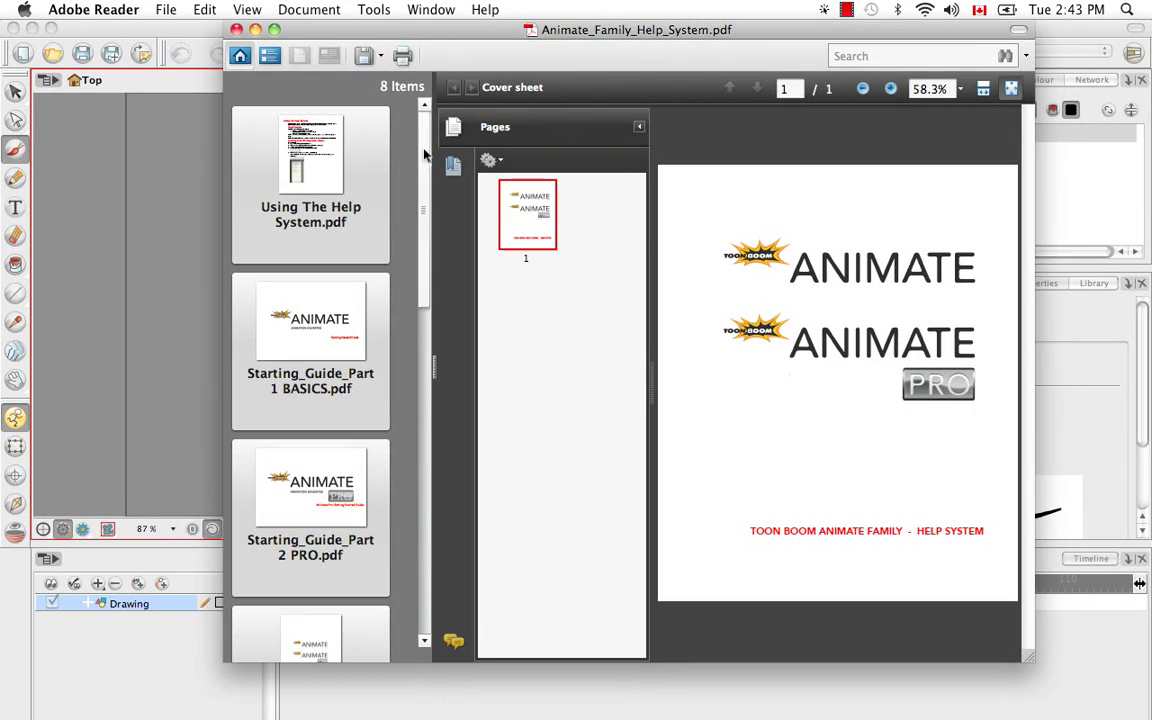
pyautogui.scroll(-2, 388, 150)
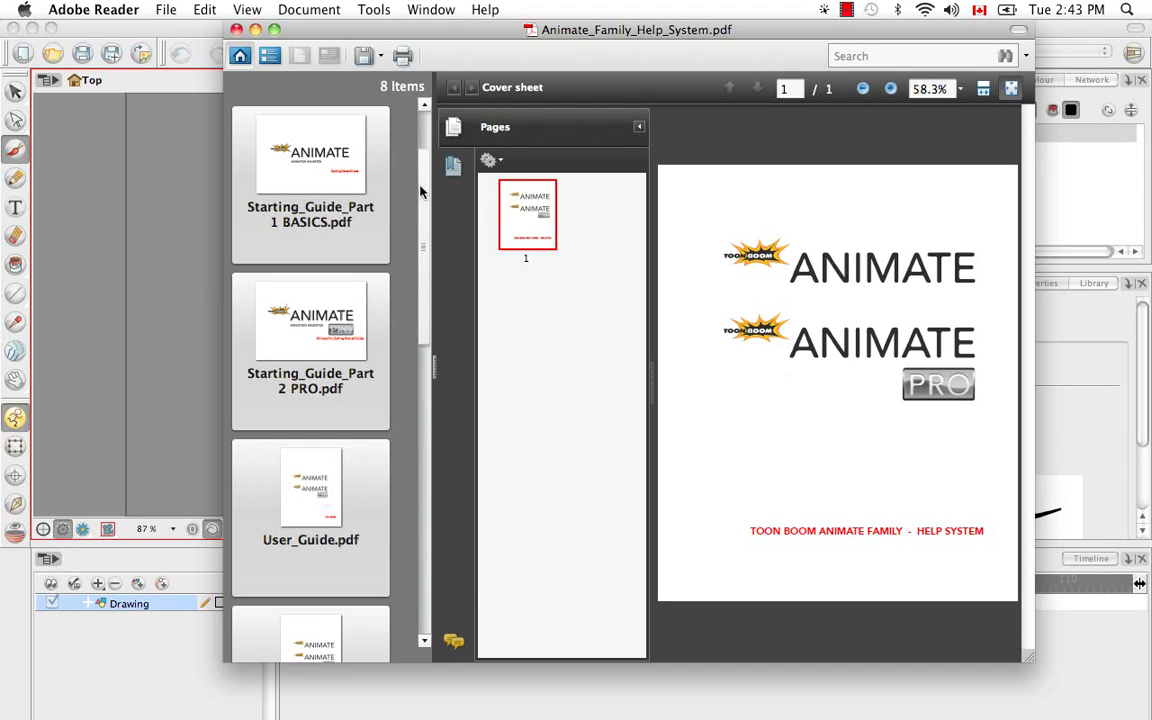
pyautogui.moveTo(420, 192); pyautogui.dragTo(424, 327)
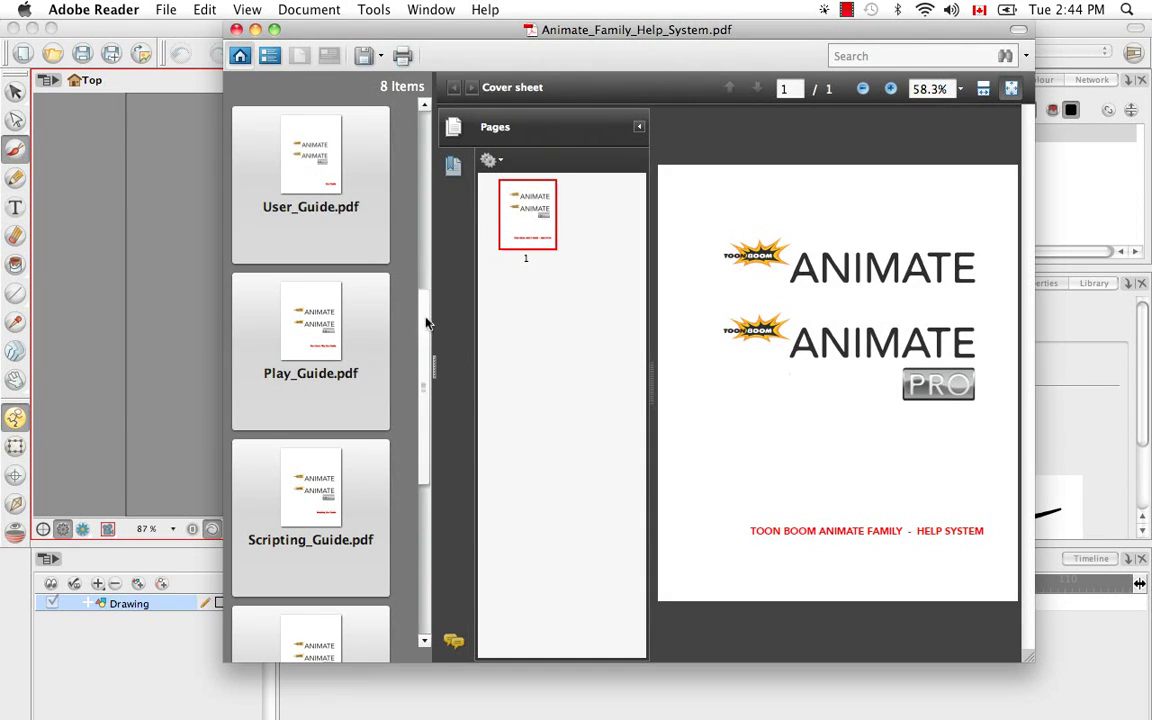
pyautogui.click(285, 146)
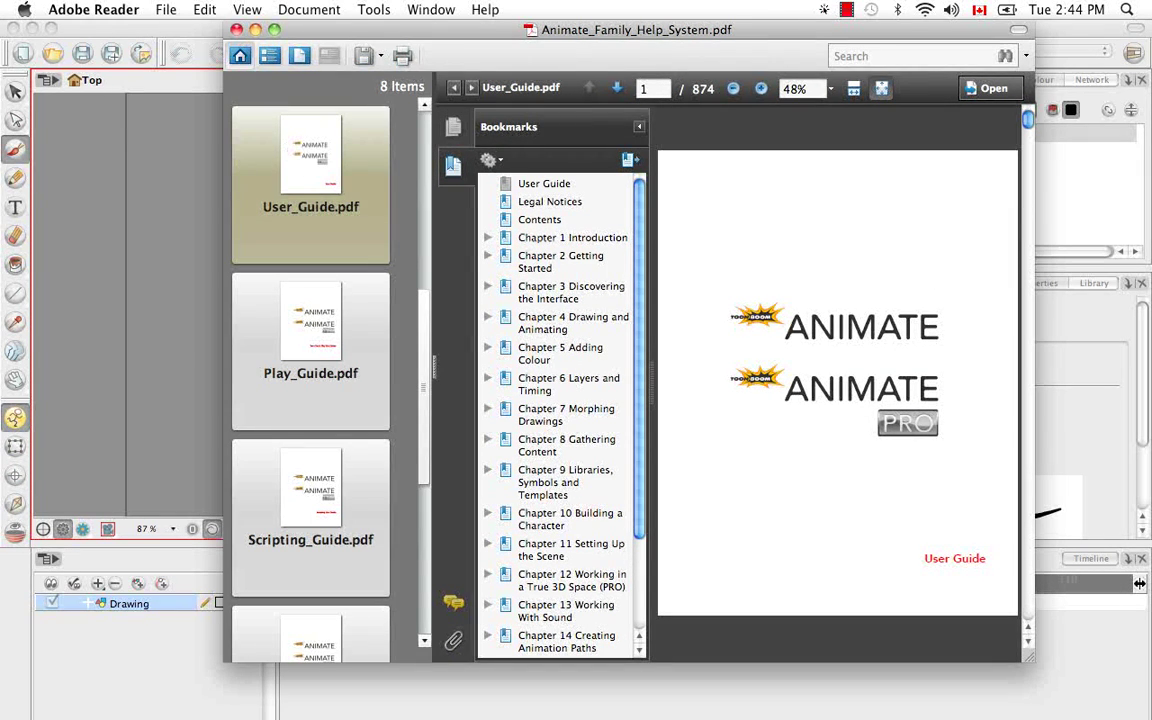
# - Jump to Chapter 6 Layers and Timing and open its Understanding the Timeline and Xsheet View subsection
pyautogui.click(533, 385)
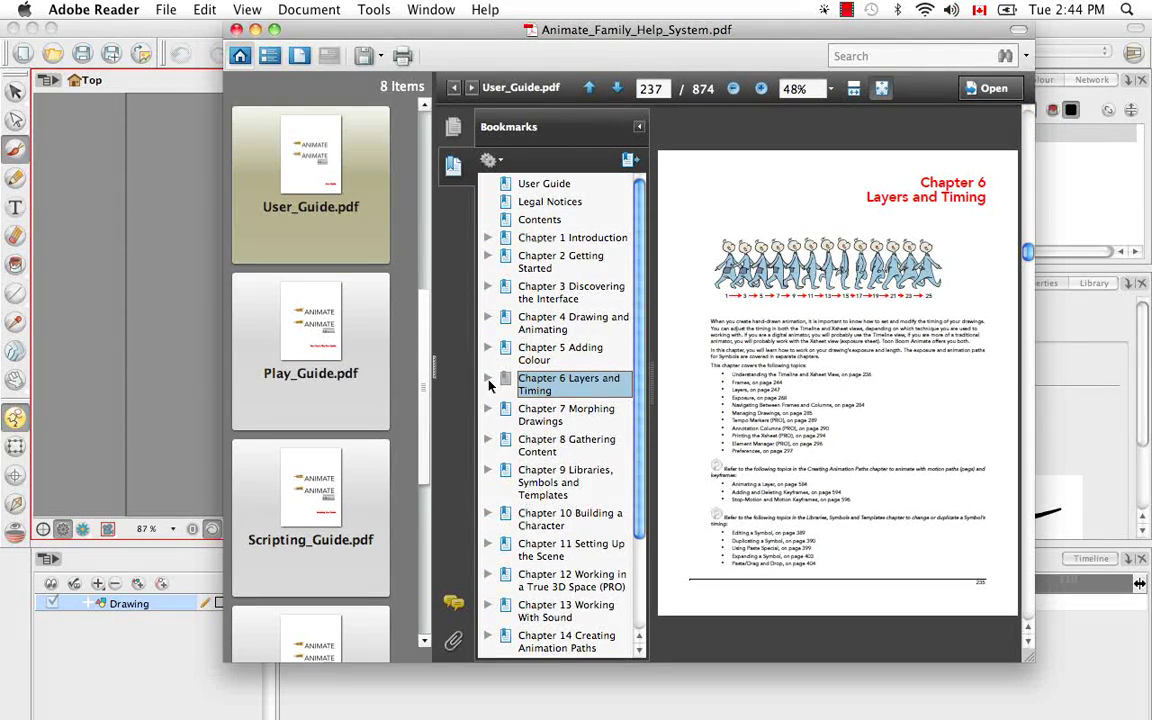
pyautogui.click(488, 378)
pyautogui.click(551, 433)
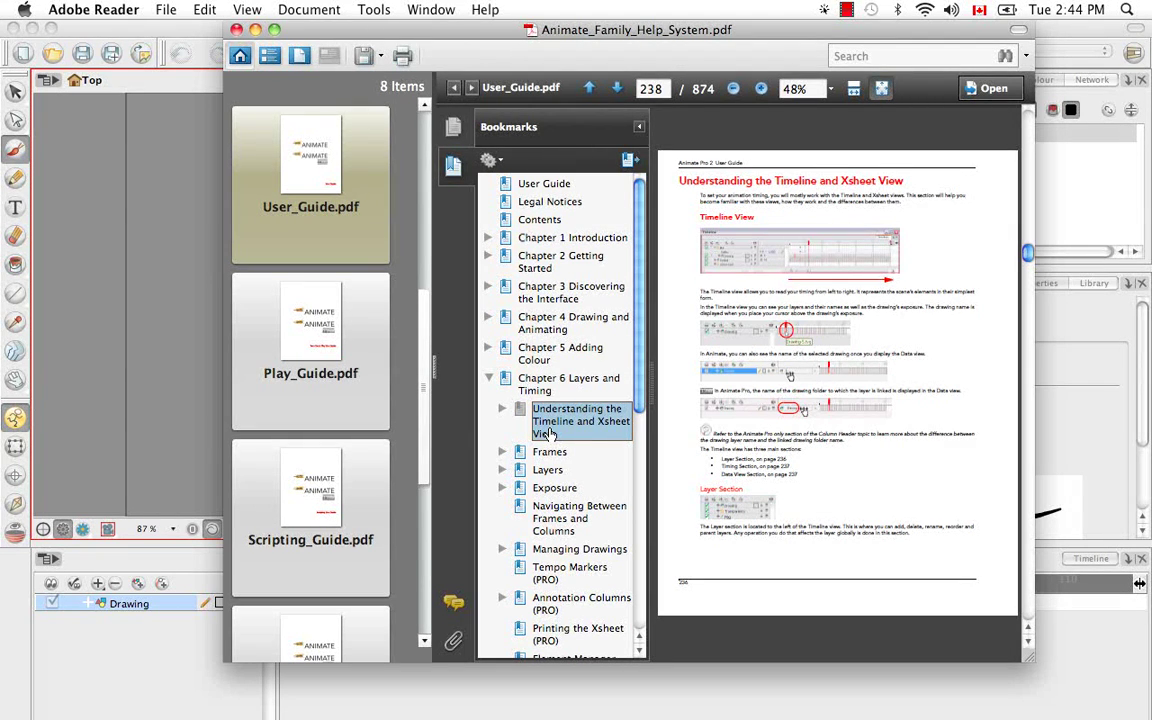
# - Search the guide for 'texture', view the Drawing with Line Texture (PRO) result, then return to Contents
pyautogui.click(880, 58)
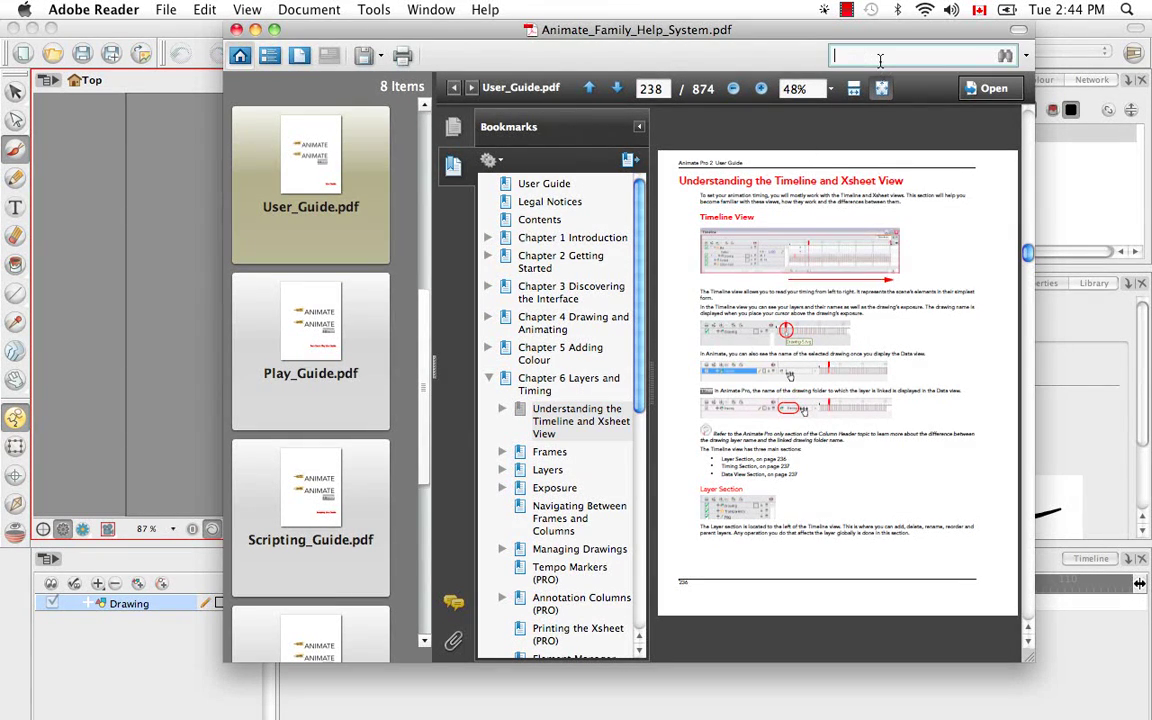
pyautogui.write('texture')
pyautogui.press('Return')
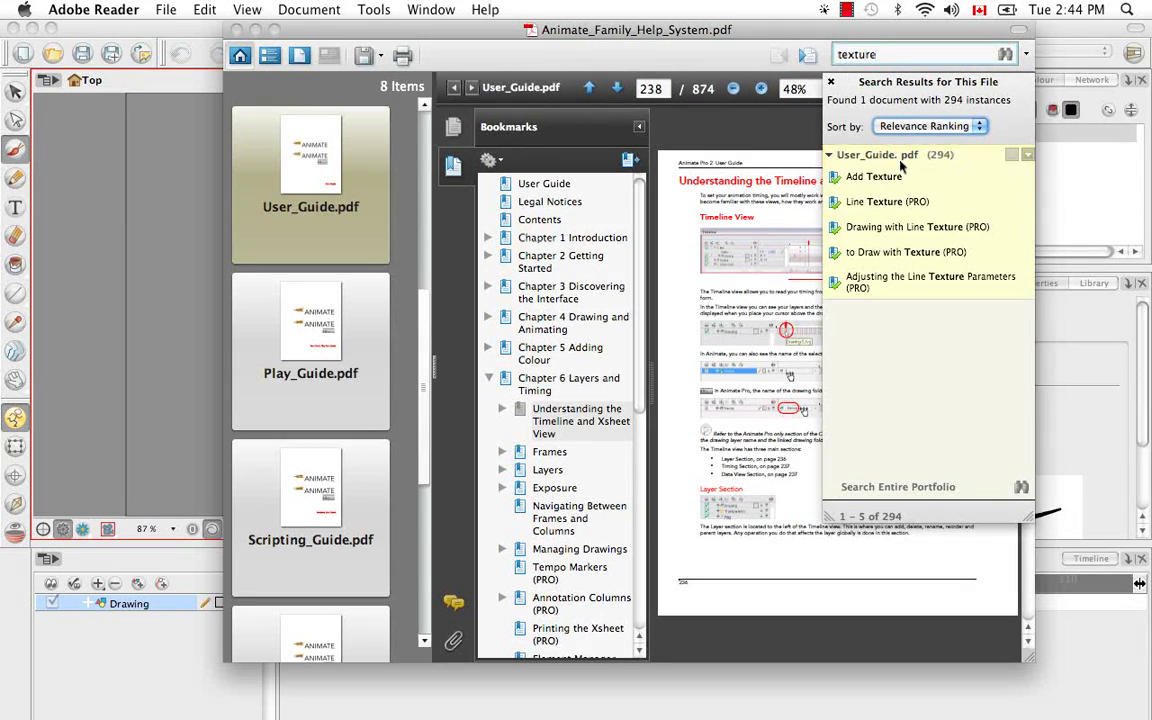
pyautogui.click(944, 229)
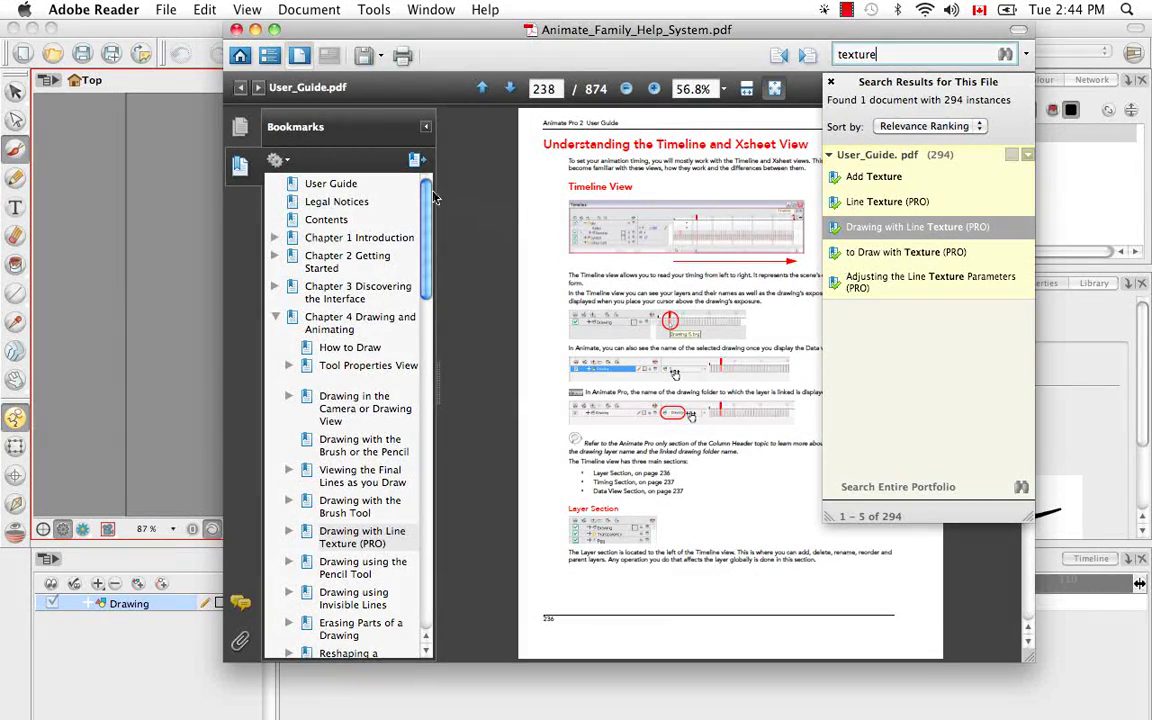
pyautogui.click(332, 222)
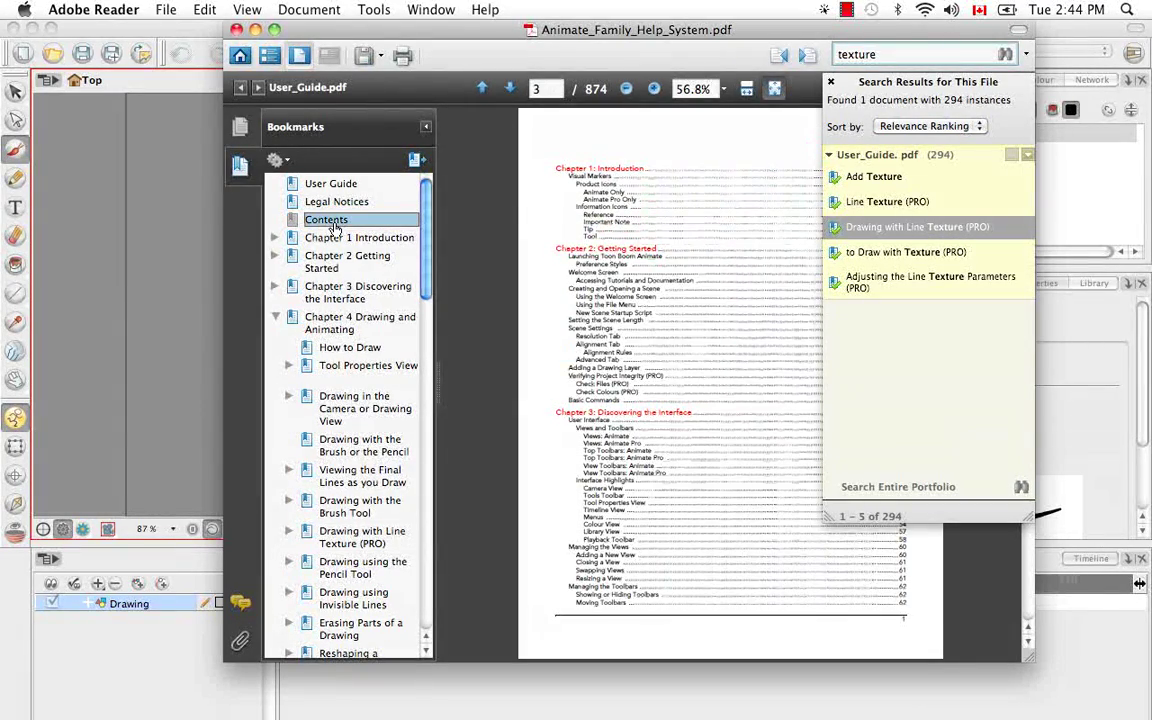
# - View the Creating and Opening a Scene page, then close the Reader help guide
pyautogui.click(578, 291)
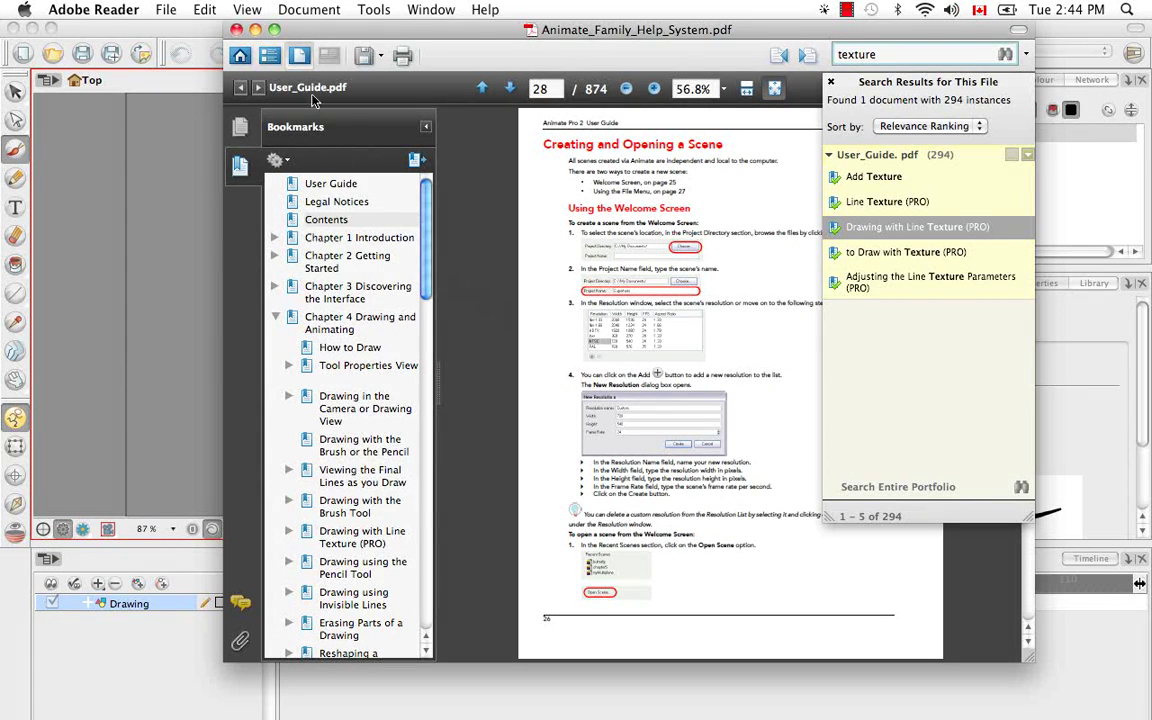
pyautogui.click(236, 29)
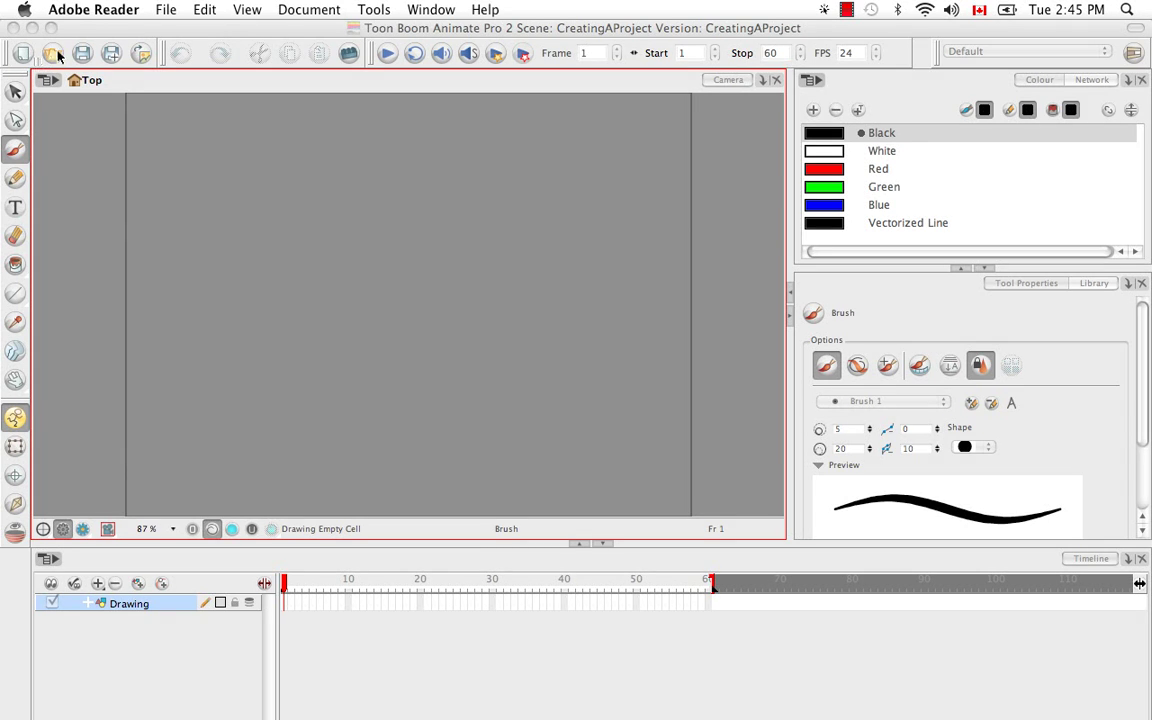
# - Bring Animate Pro to the front and look over the File menu without choosing anything
pyautogui.click(144, 182)
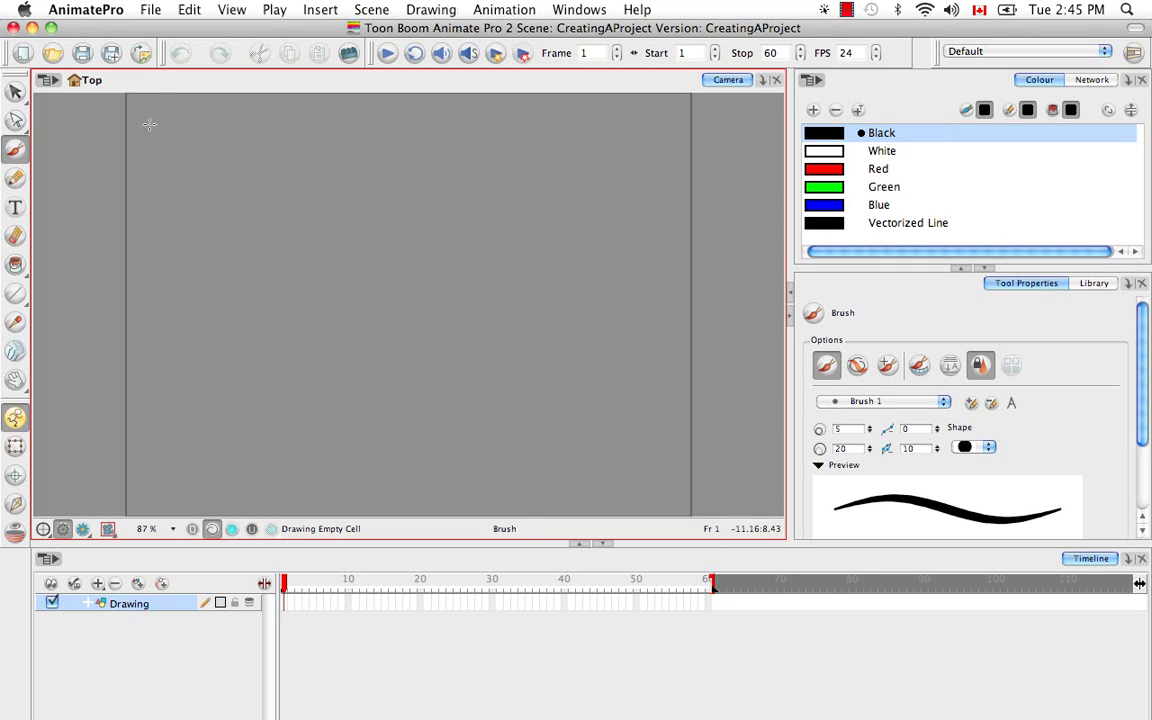
pyautogui.click(152, 12)
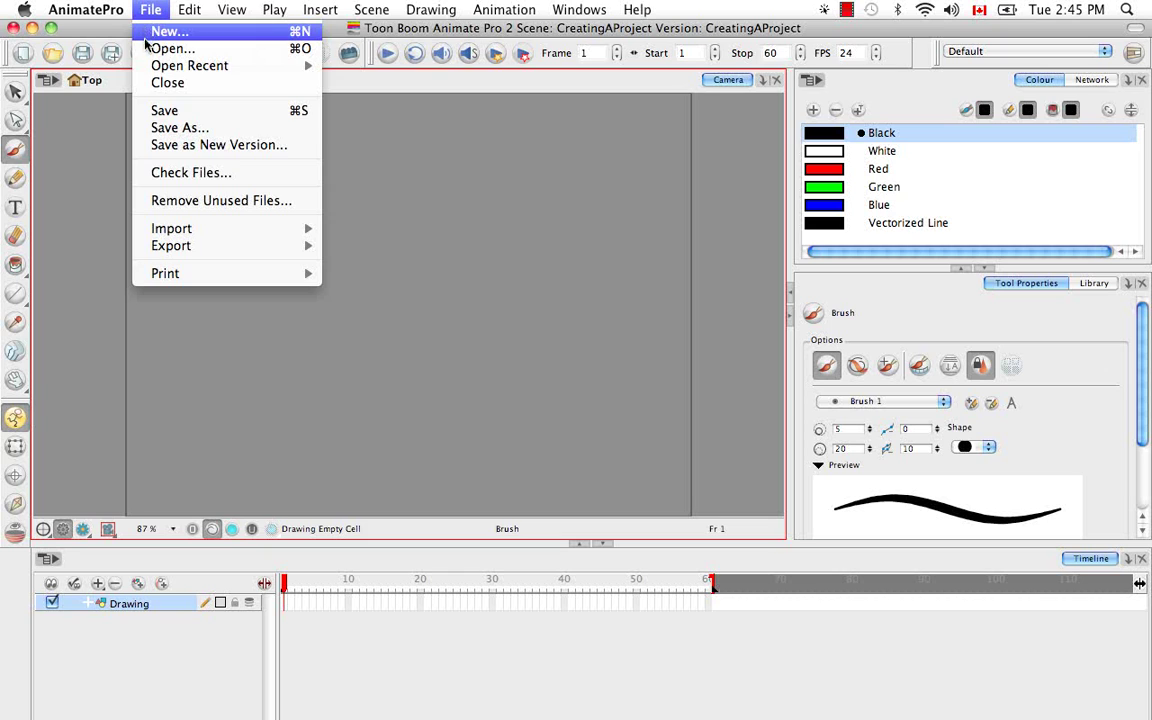
pyautogui.click(481, 185)
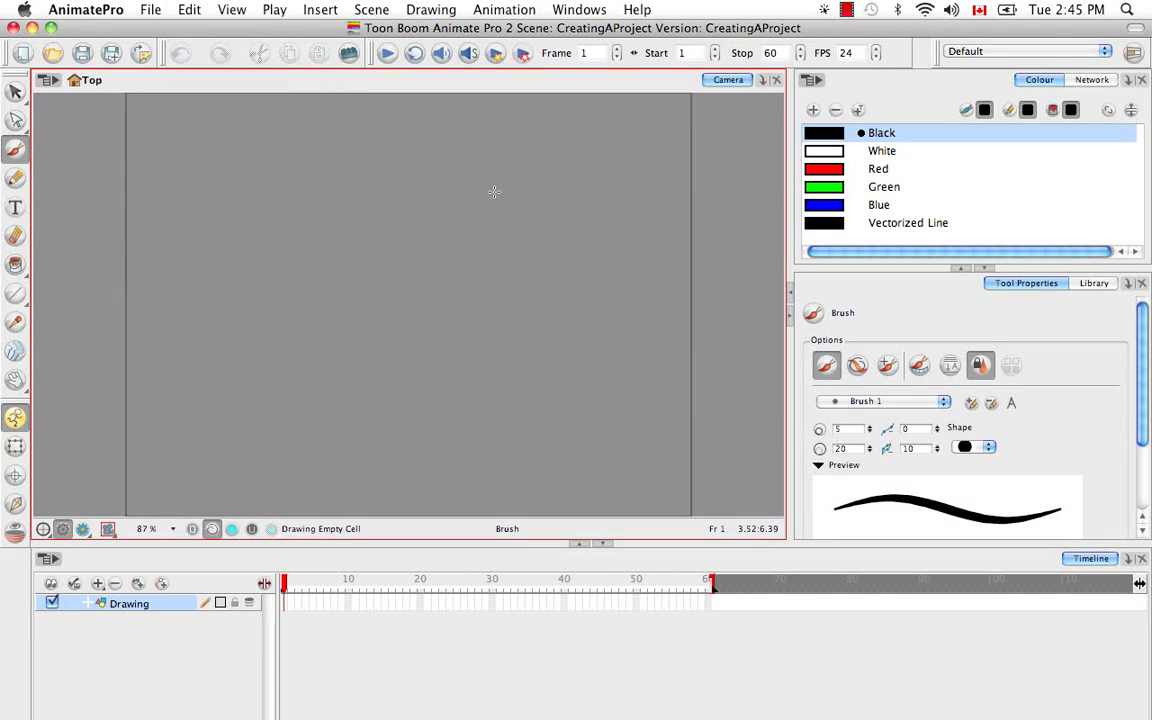
# - Start a new scene and cancel it, then start opening an existing scene with Cmd+O
pyautogui.press('super+n')
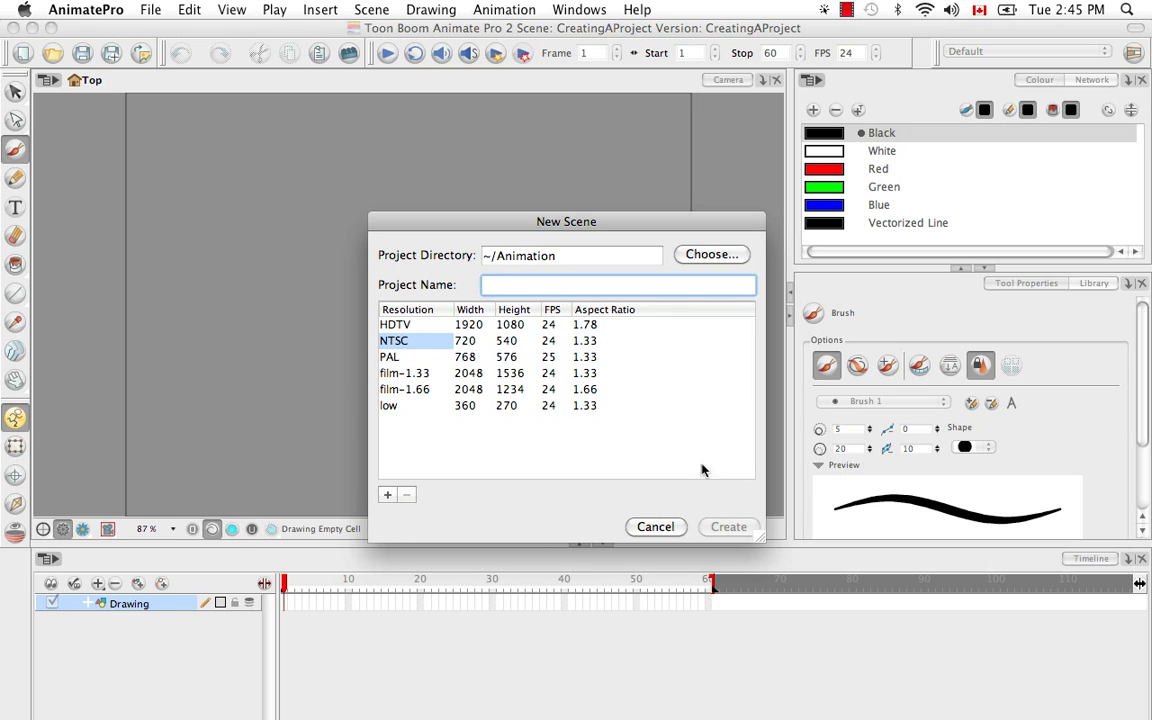
pyautogui.click(656, 526)
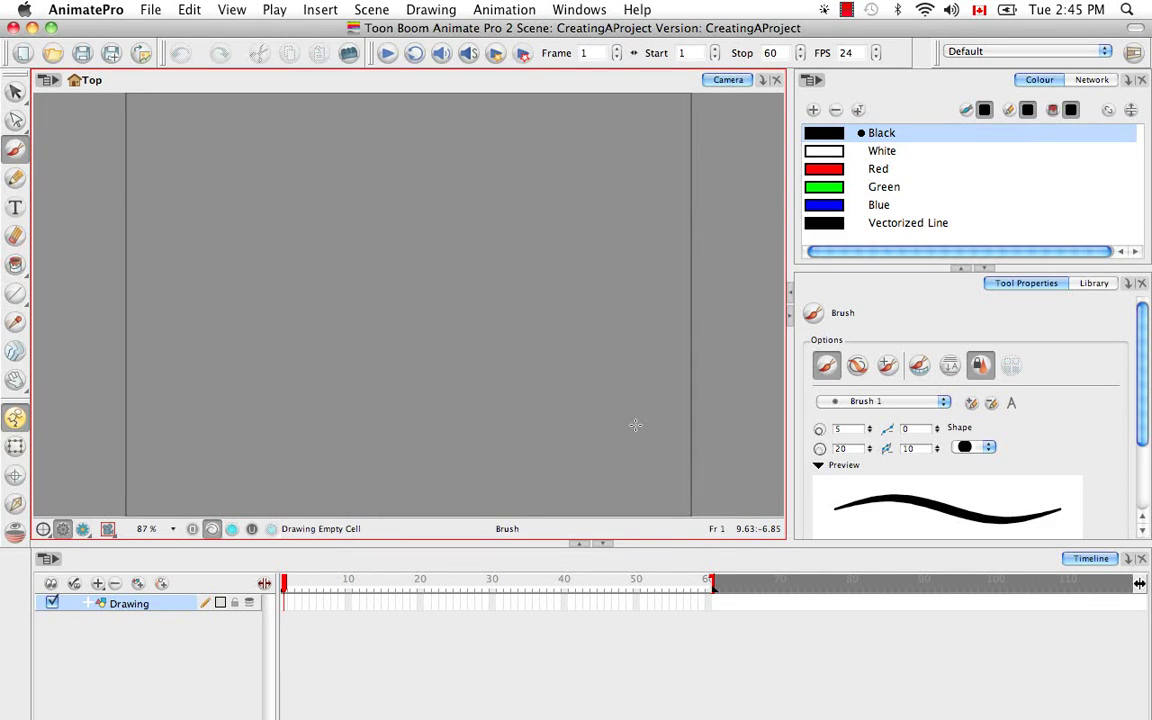
pyautogui.press('super+o')
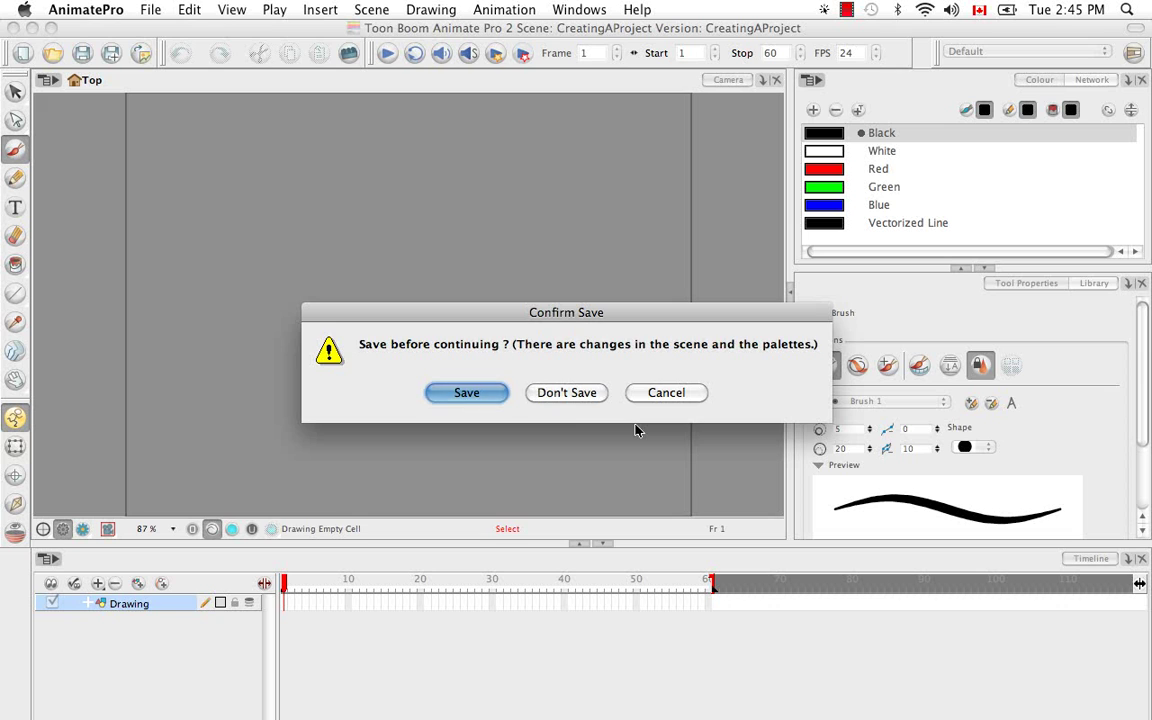
# - Choose Don't Save, browse the home and Applications folders, then cancel the Open dialog
pyautogui.click(568, 397)
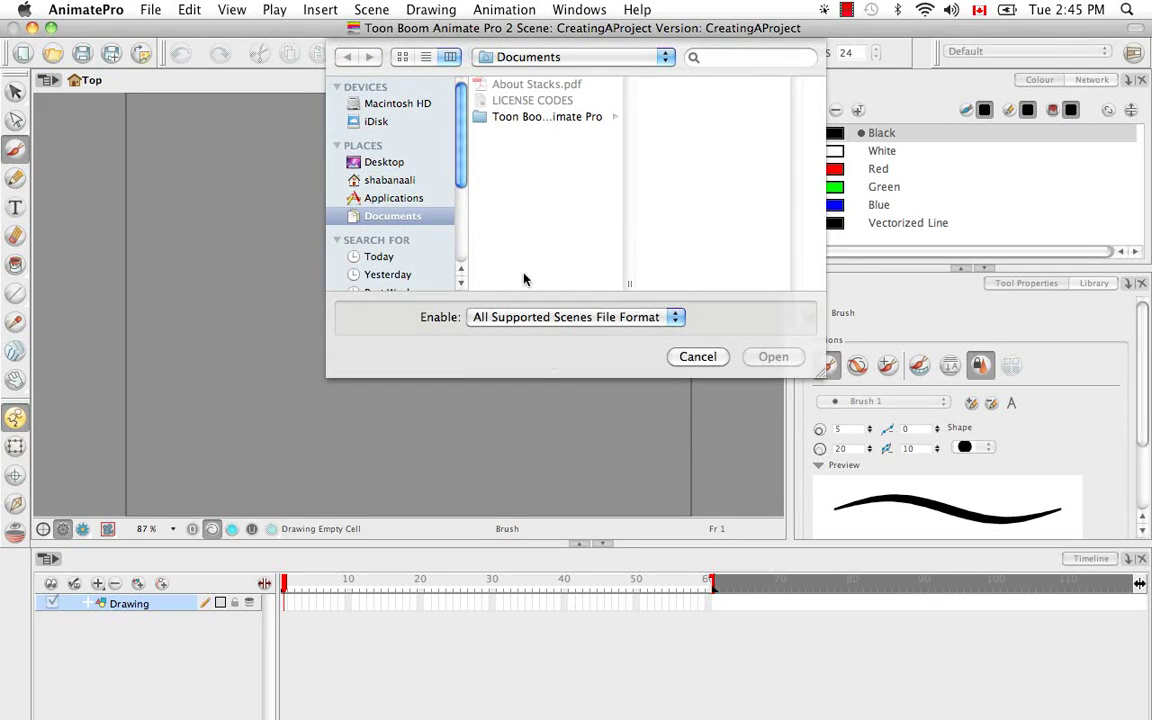
pyautogui.click(383, 180)
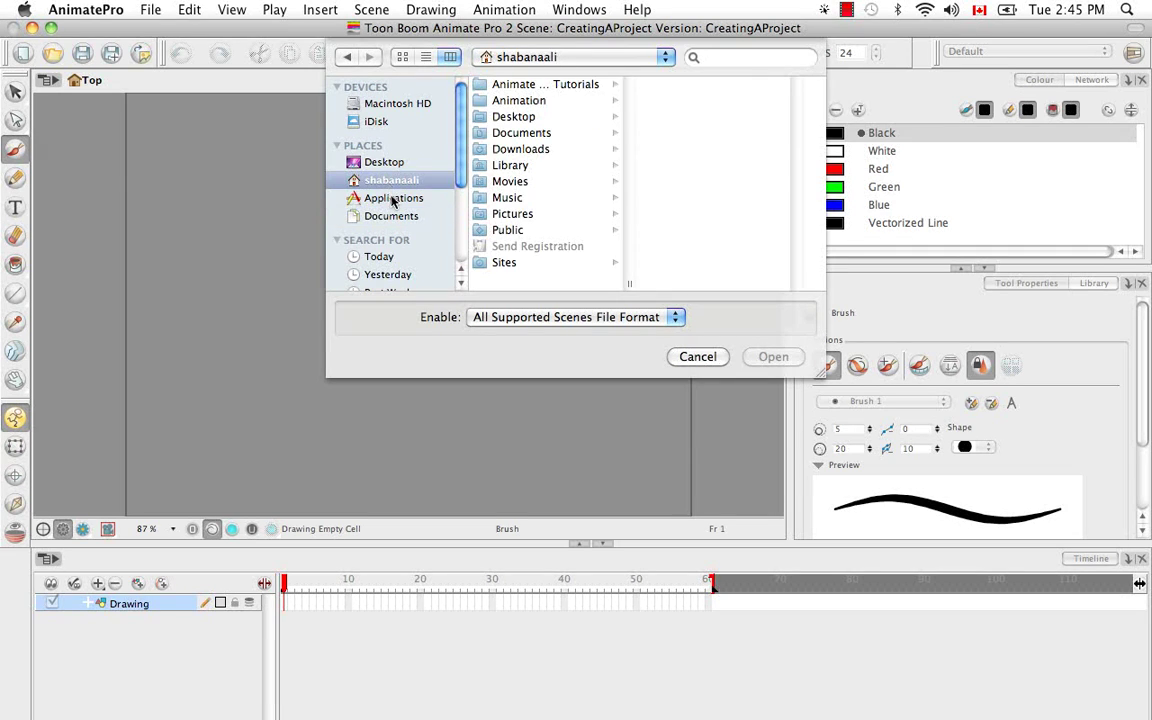
pyautogui.click(392, 199)
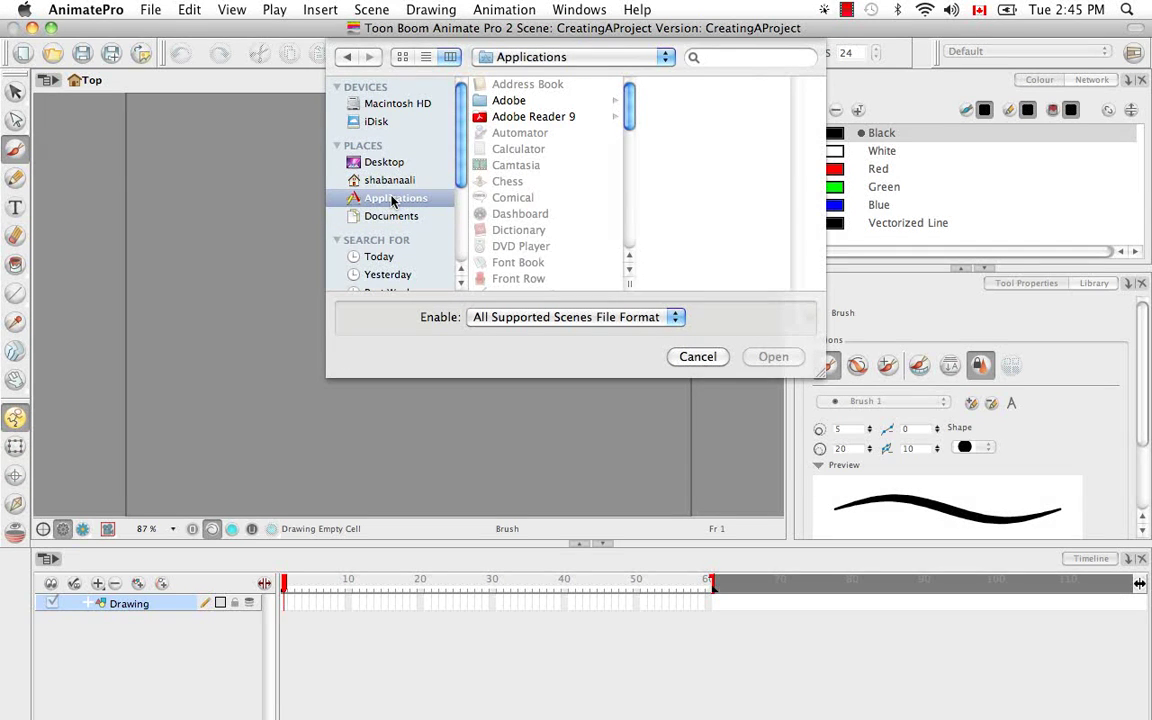
pyautogui.click(697, 357)
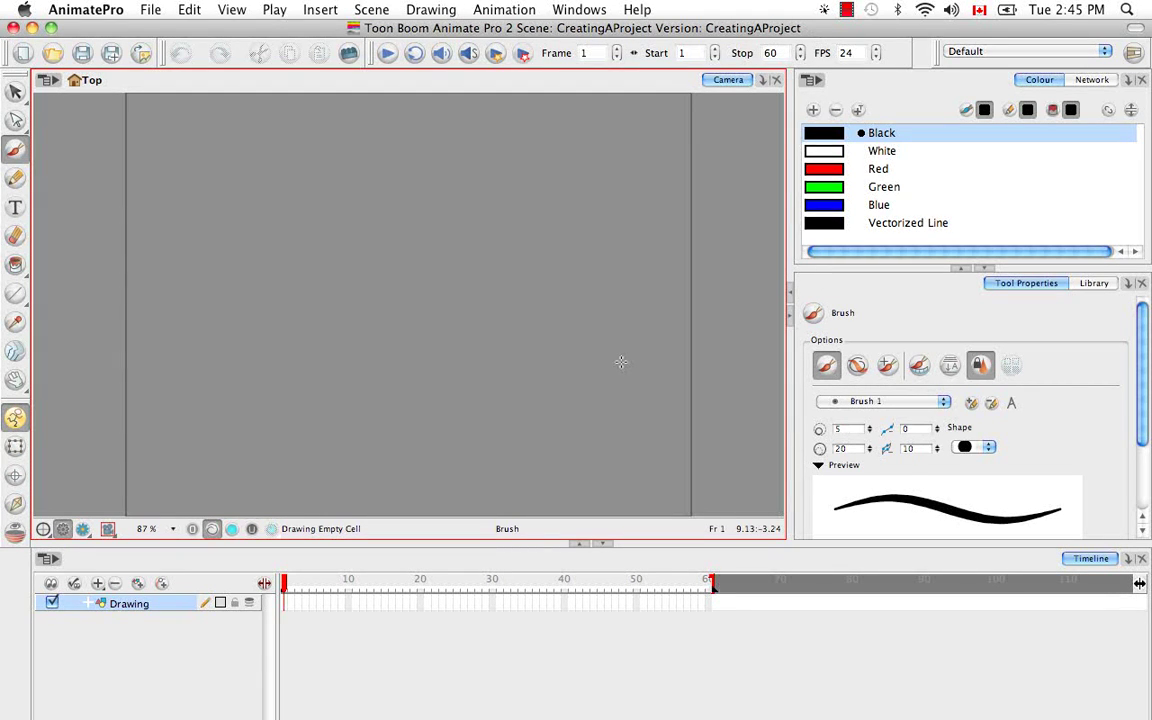